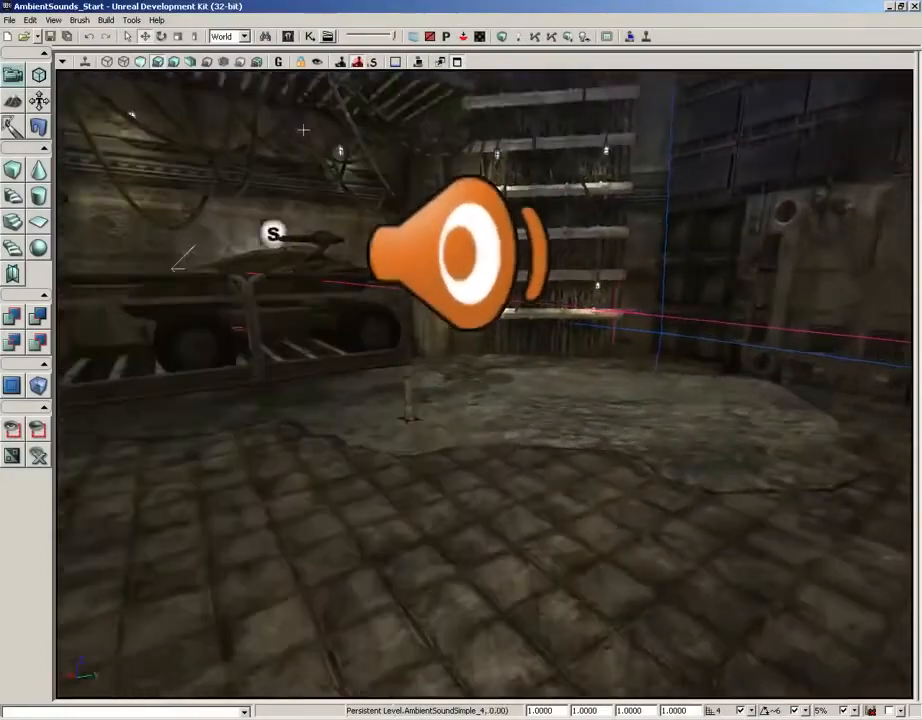
- Examine the ambient sound actors in both rooms: the orange one near the vehicle and the two blue ones beside the machinery
right_drag(533, 434, 536, 370)
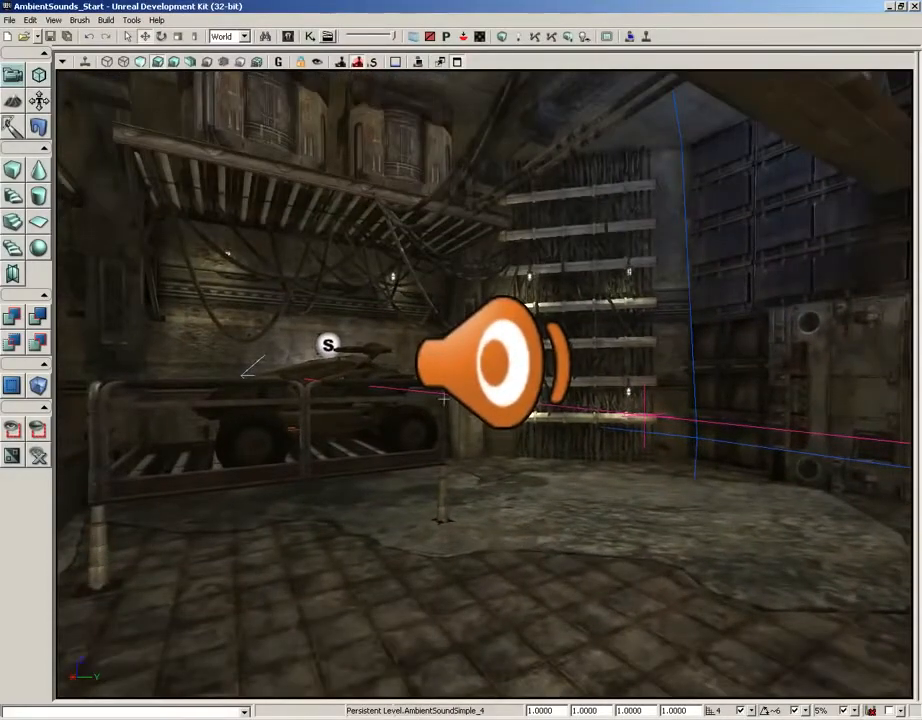
click(495, 364)
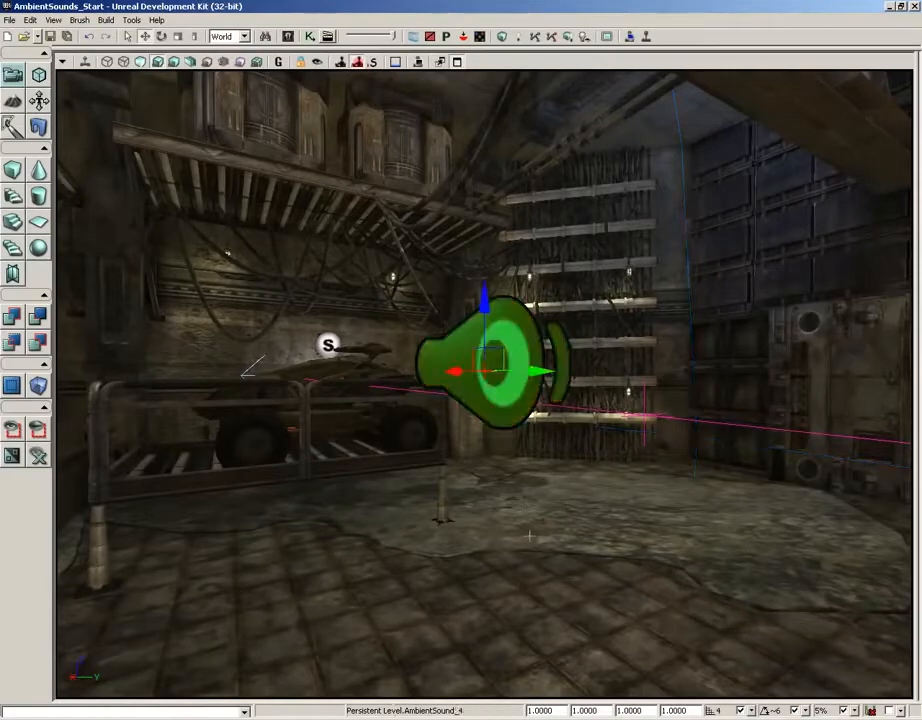
drag(531, 535, 163, 111)
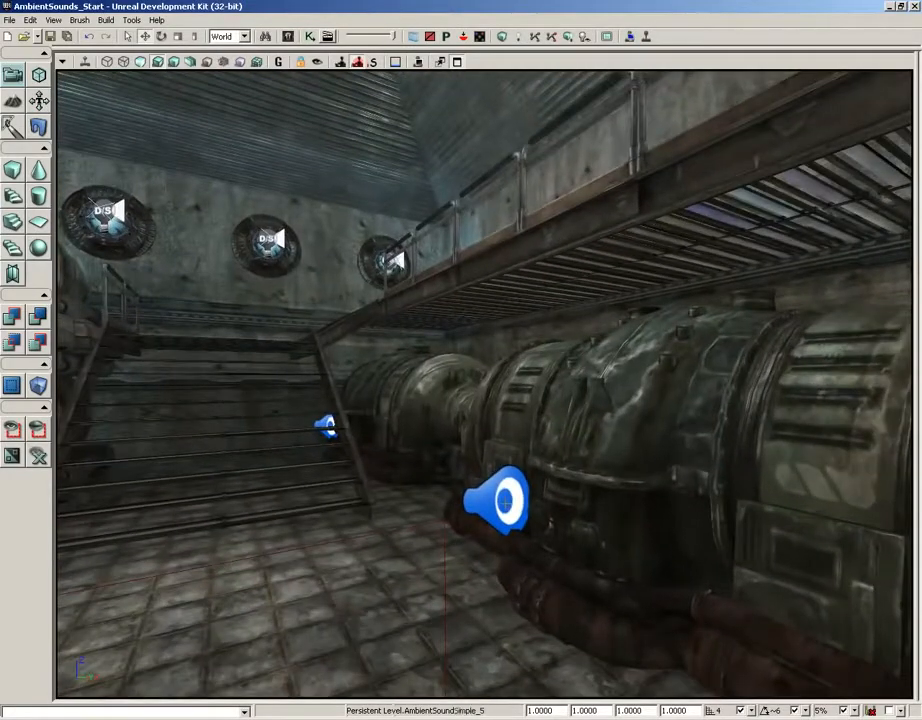
click(515, 510)
click(327, 428)
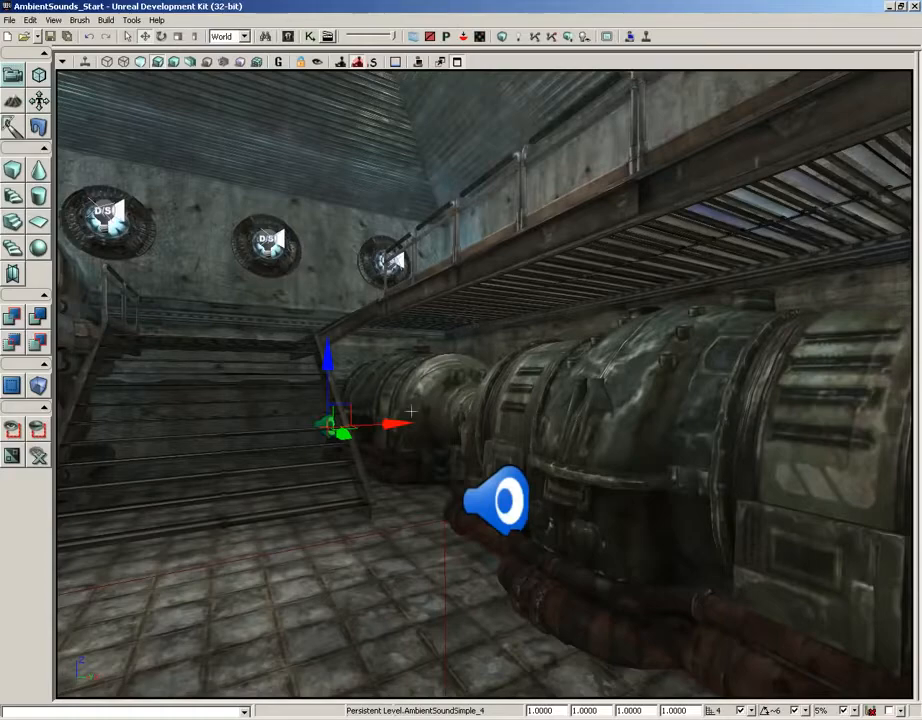
drag(405, 411, 346, 595)
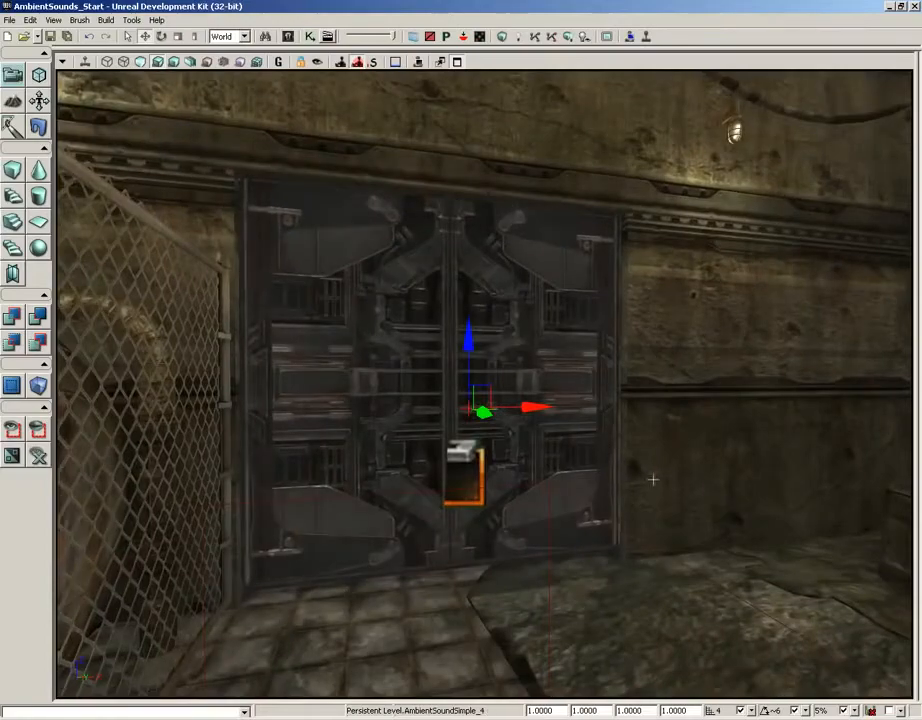
drag(615, 572, 912, 257)
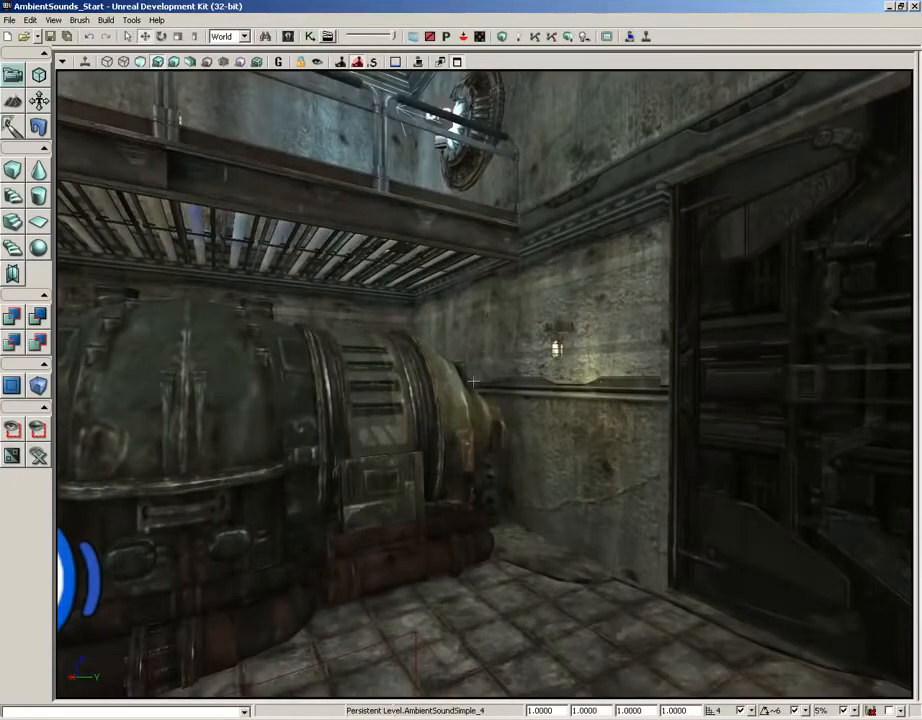
mouse_move(403, 558)
mouse_down()
mouse_move(575, 535)
mouse_move(404, 558)
mouse_up()
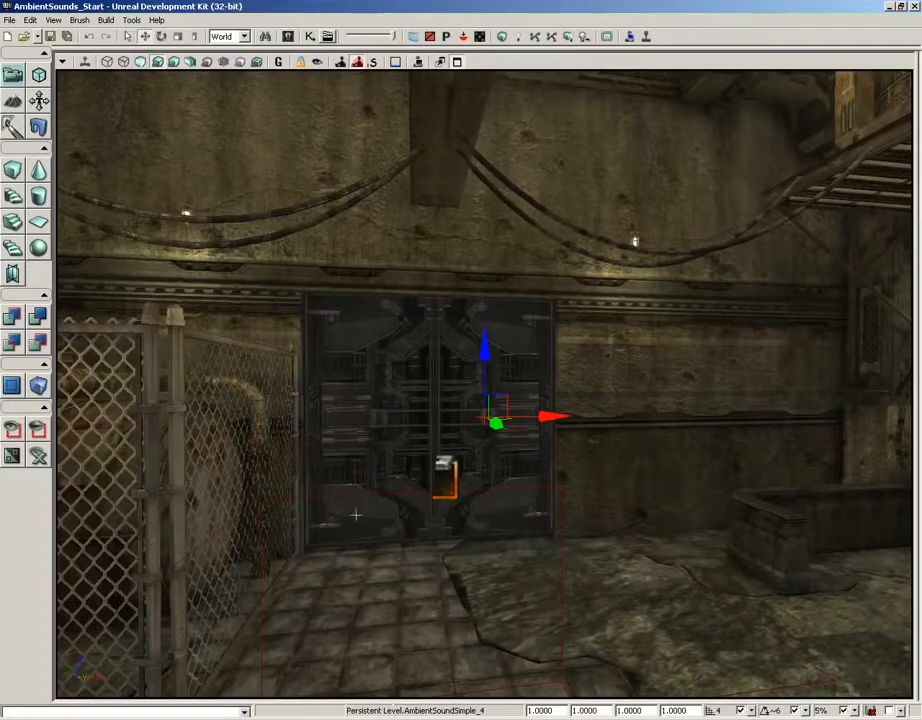
- Maximize the top view and examine the radius of the selected ambient sound near the stairs relative to both rooms
click(457, 61)
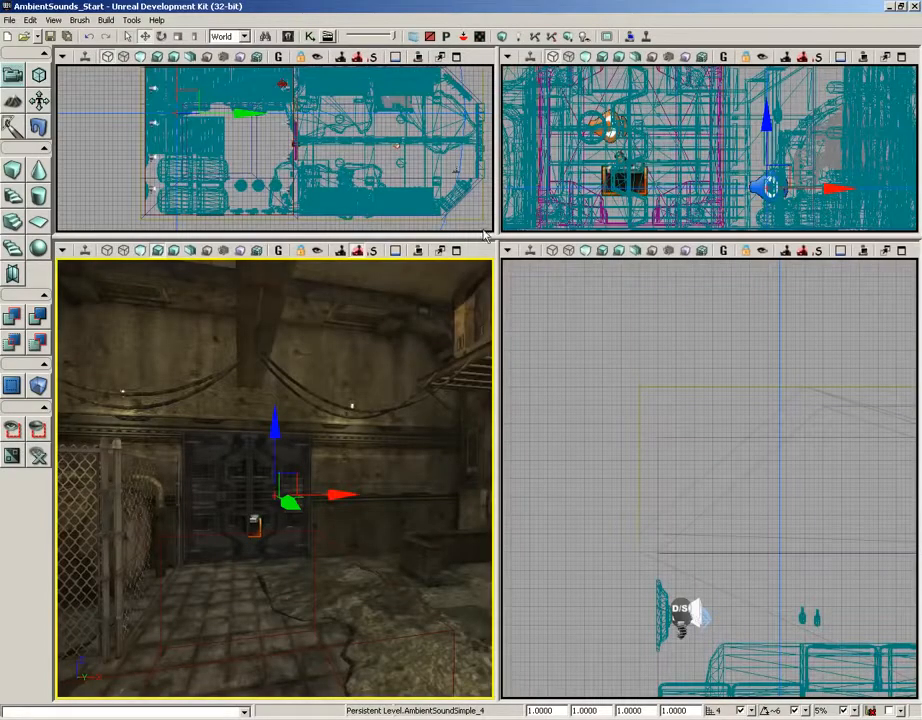
click(457, 57)
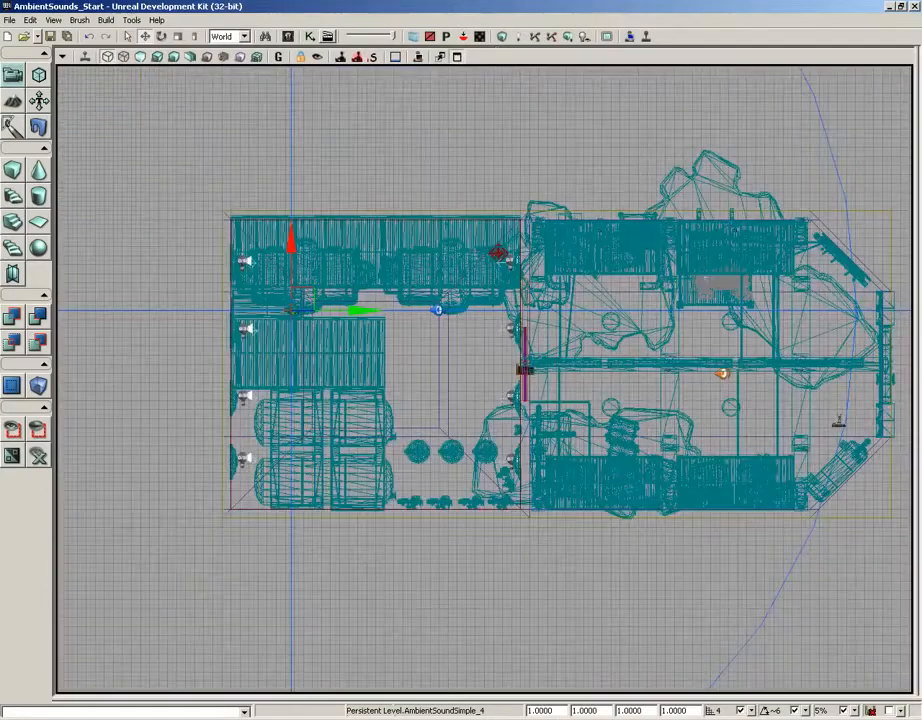
drag(474, 256, 463, 306)
scroll(463, 306, down, 3)
scroll(463, 306, down, 2)
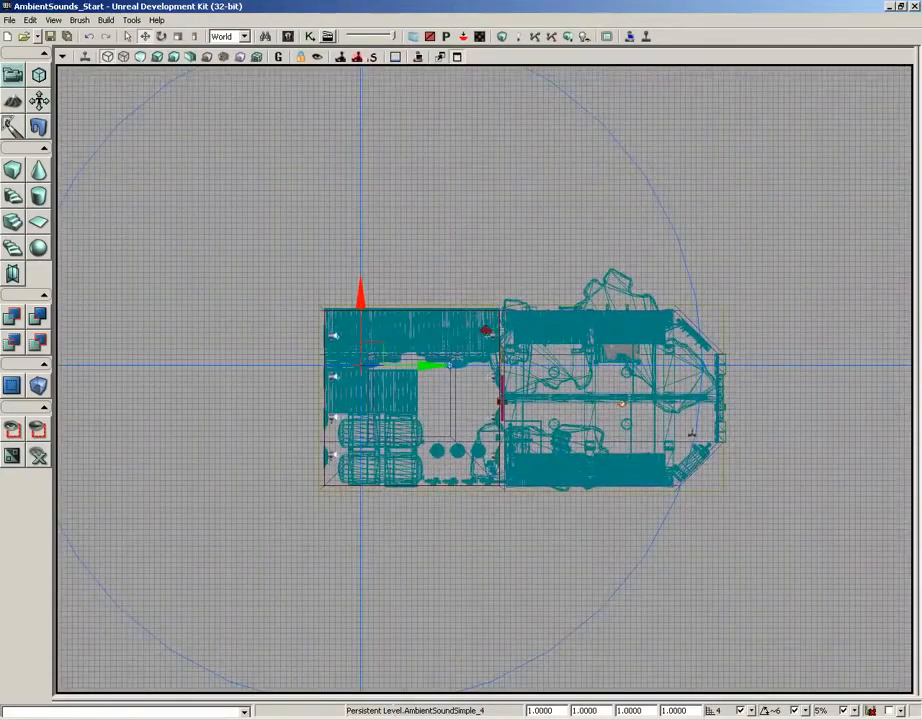
scroll(493, 207, up, 3)
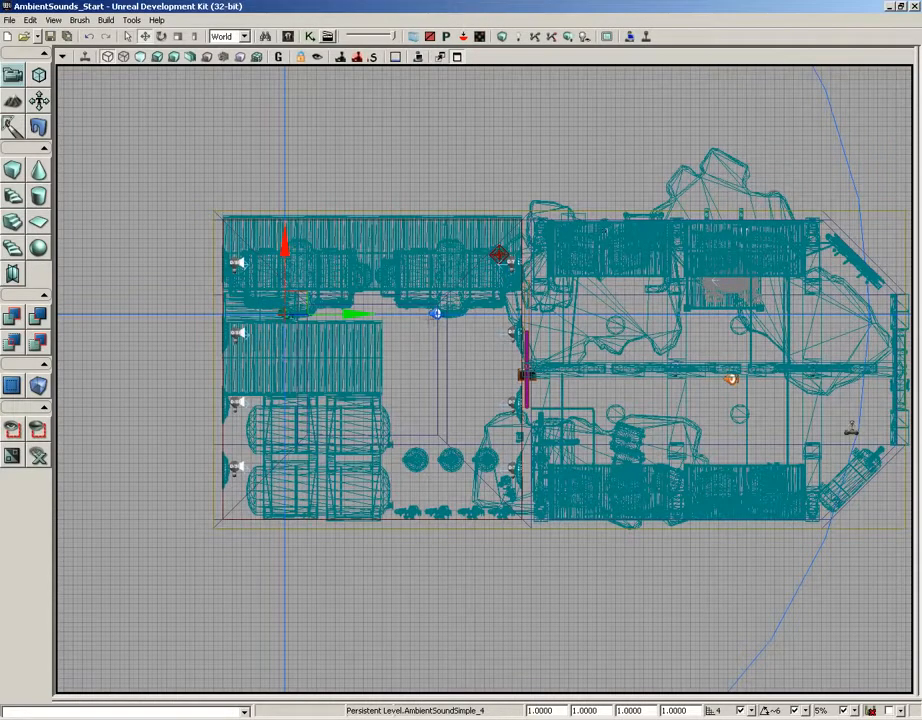
- Shift the blue ambient sound nearer the dividing door slightly toward the stairs in the top view and check its radius
click(436, 313)
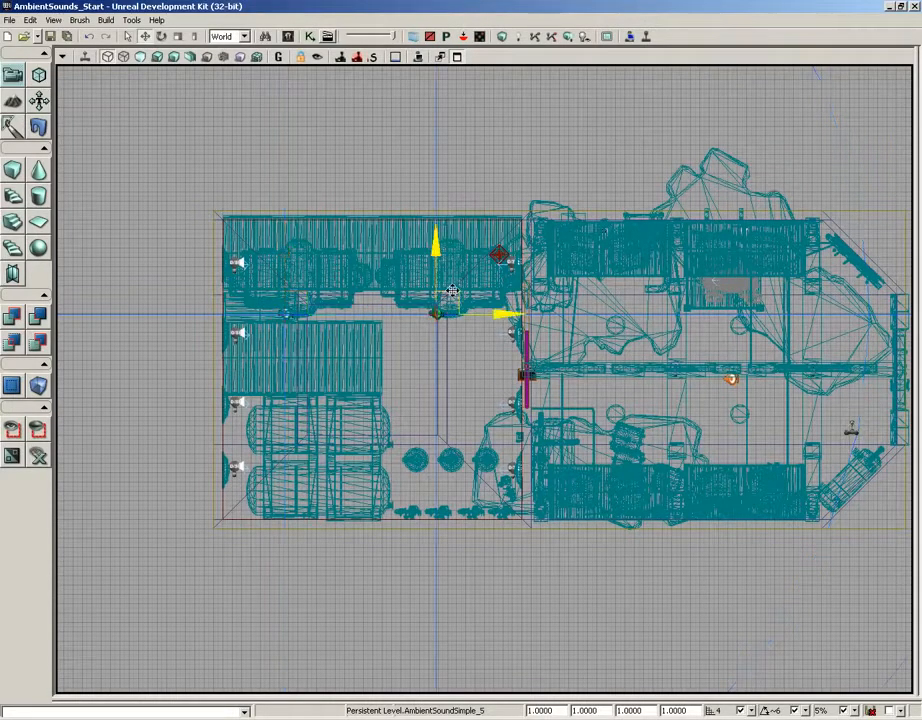
mouse_move(449, 300)
mouse_down()
mouse_move(496, 432)
mouse_move(422, 379)
mouse_move(455, 424)
mouse_move(508, 329)
mouse_move(437, 288)
mouse_up()
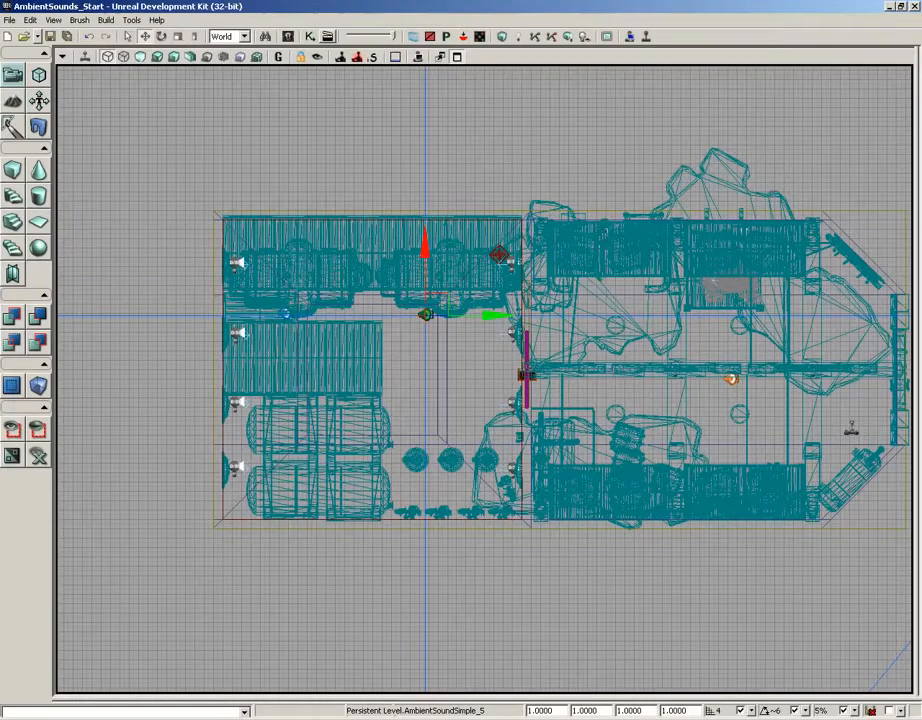
scroll(627, 394, down, 3)
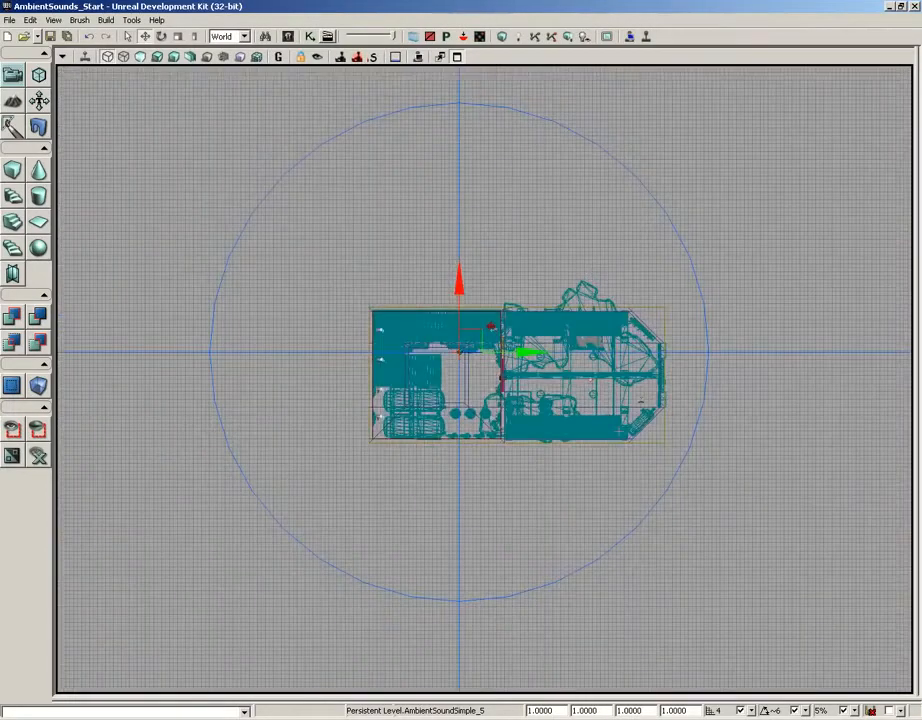
scroll(484, 376, up, 5)
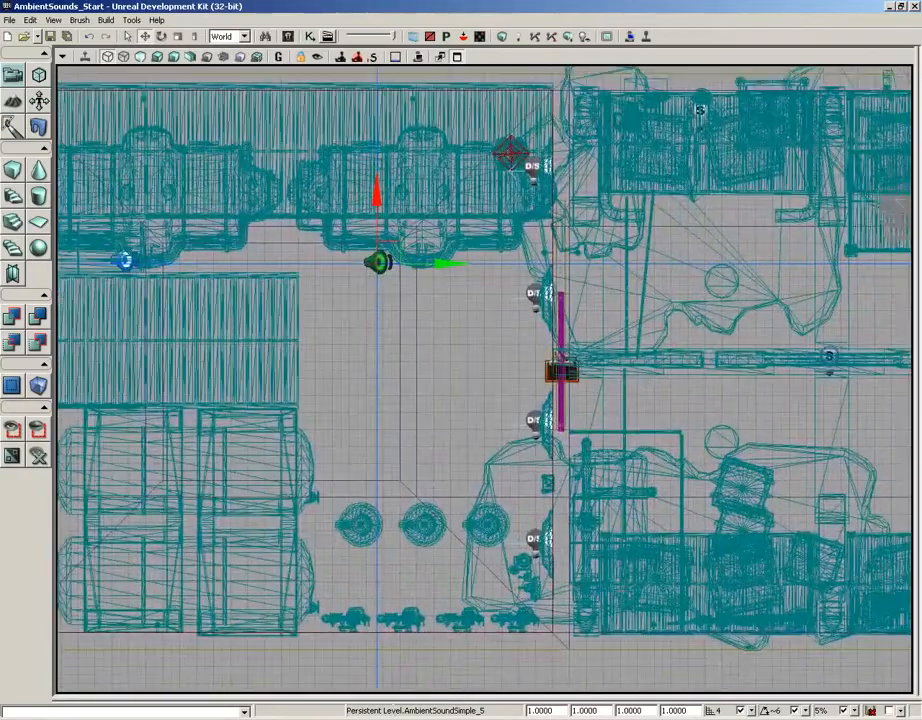
scroll(620, 422, down, 1)
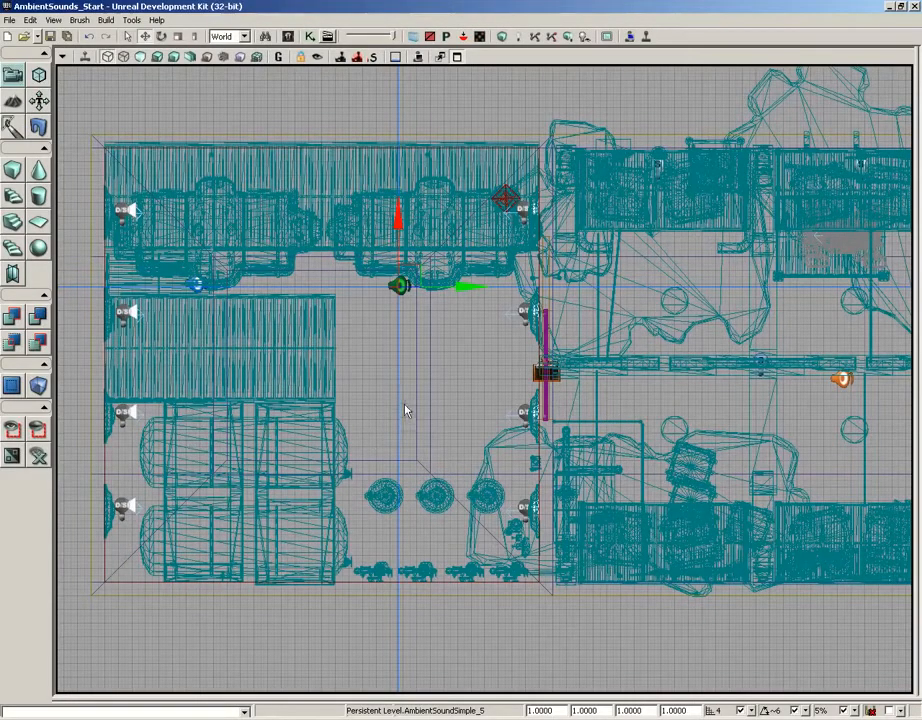
right_drag(406, 410, 350, 268)
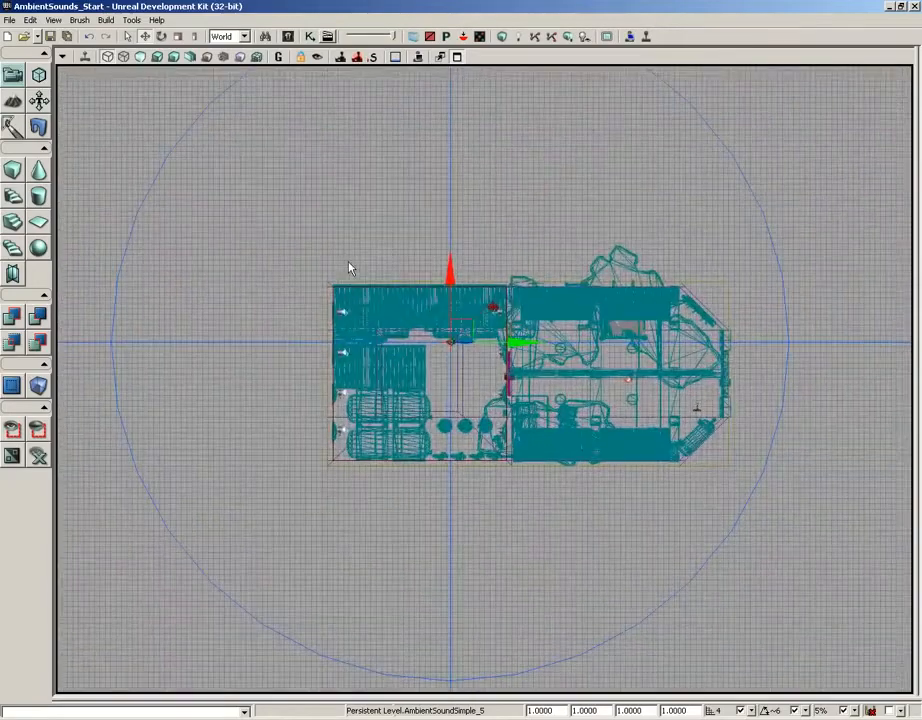
- Restore the four-viewport layout and raise the builder brush from below the level to enclose the machinery room, using the side view
click(457, 57)
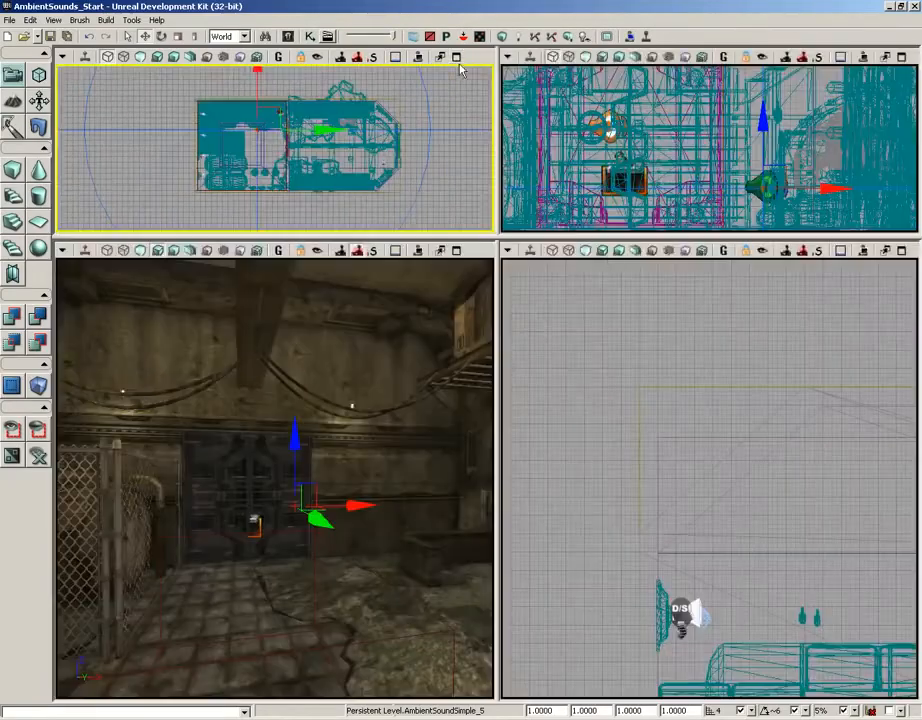
right_drag(745, 465, 691, 422)
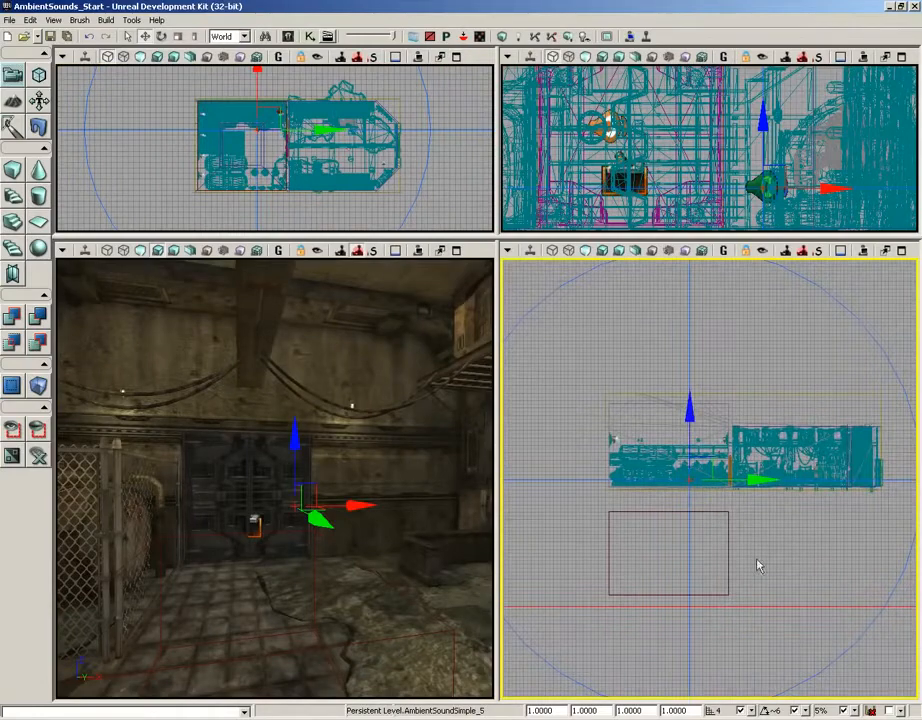
click(729, 557)
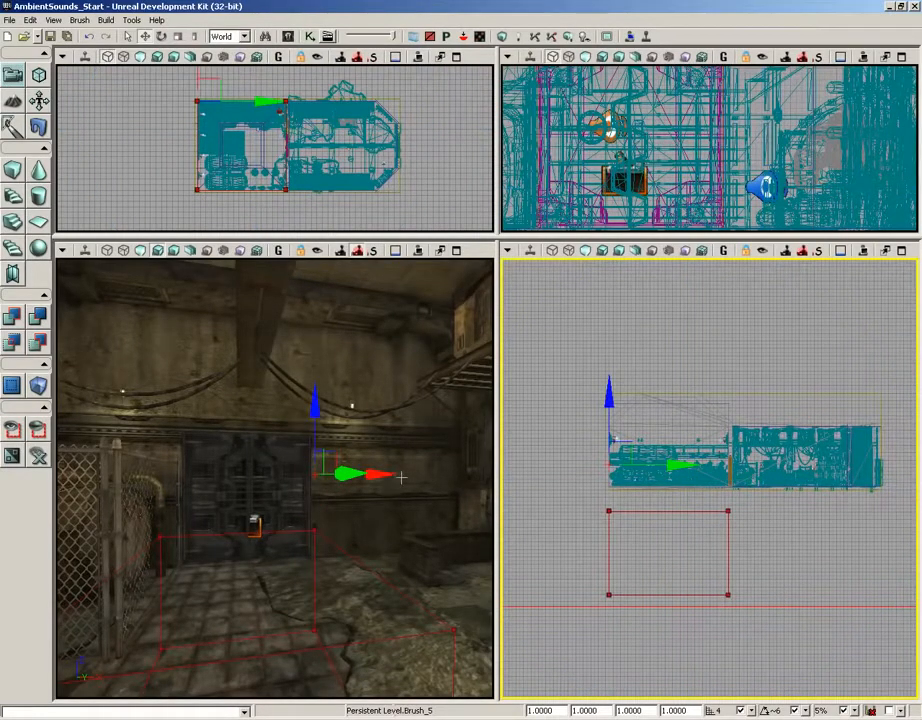
drag(401, 543, 421, 551)
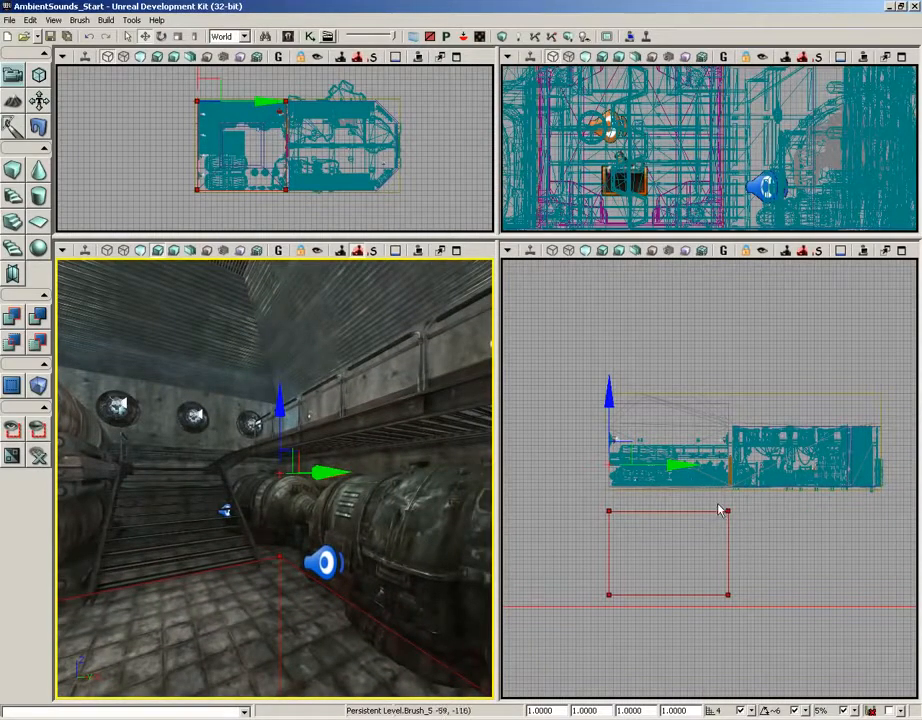
click(726, 545)
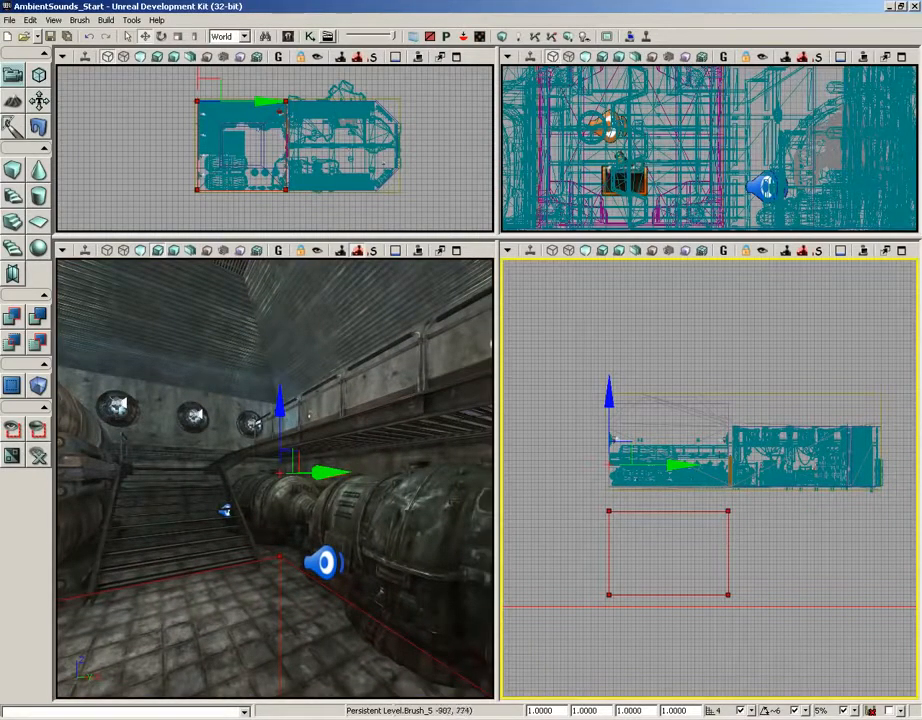
click(610, 600)
drag(607, 523, 619, 411)
mouse_move(653, 536)
right_down()
mouse_move(654, 504)
mouse_move(681, 551)
mouse_move(819, 702)
right_up()
scroll(681, 551, up, 9)
scroll(819, 702, up, 3)
click(586, 356)
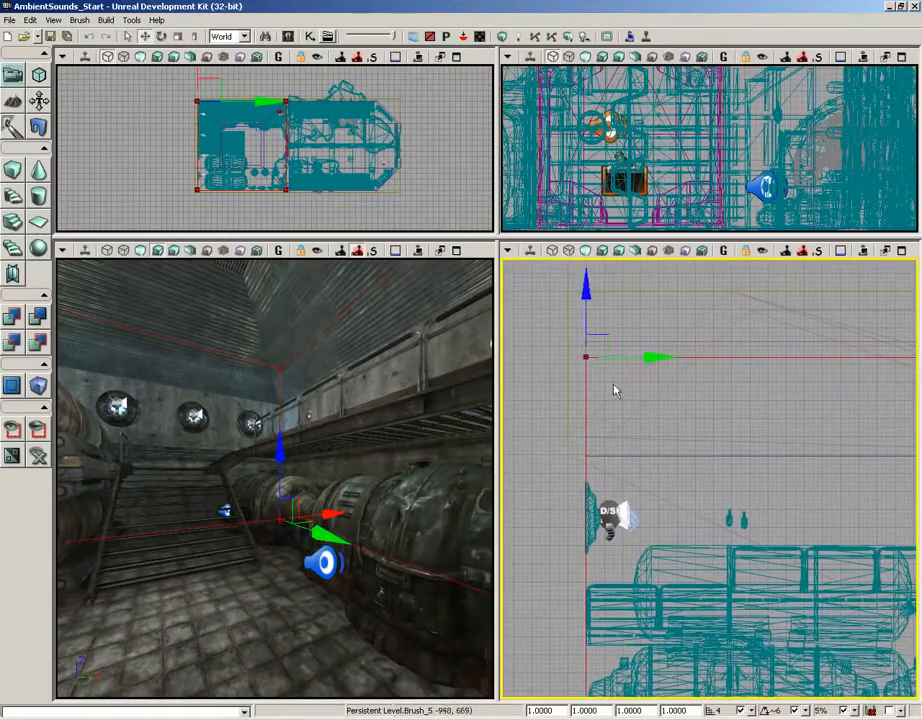
- Nudge the builder brush upward so its top edge sits just below the post-process volume's top edge, keeping the brush selected
mouse_move(616, 391)
right_down()
mouse_move(652, 455)
mouse_move(676, 545)
right_up()
scroll(685, 572, up, 7)
right_drag(687, 447, 722, 489)
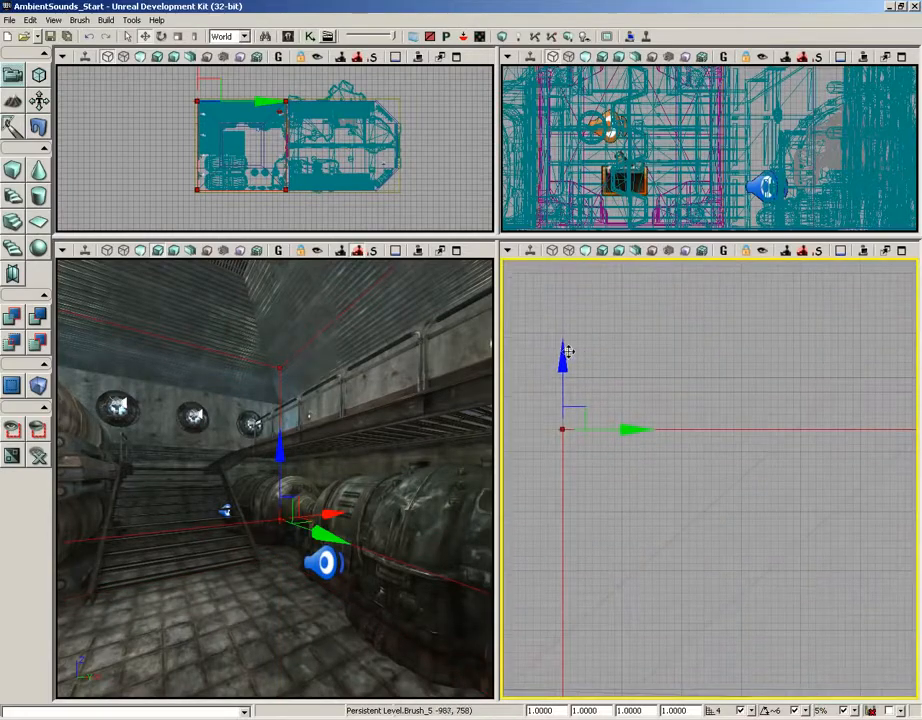
drag(567, 351, 574, 302)
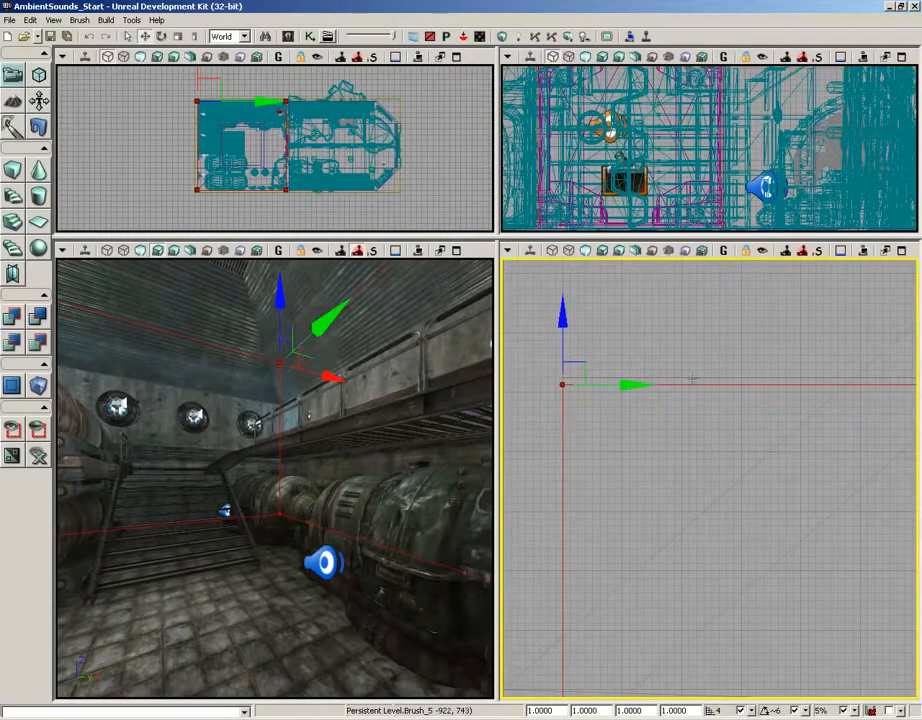
click(681, 386)
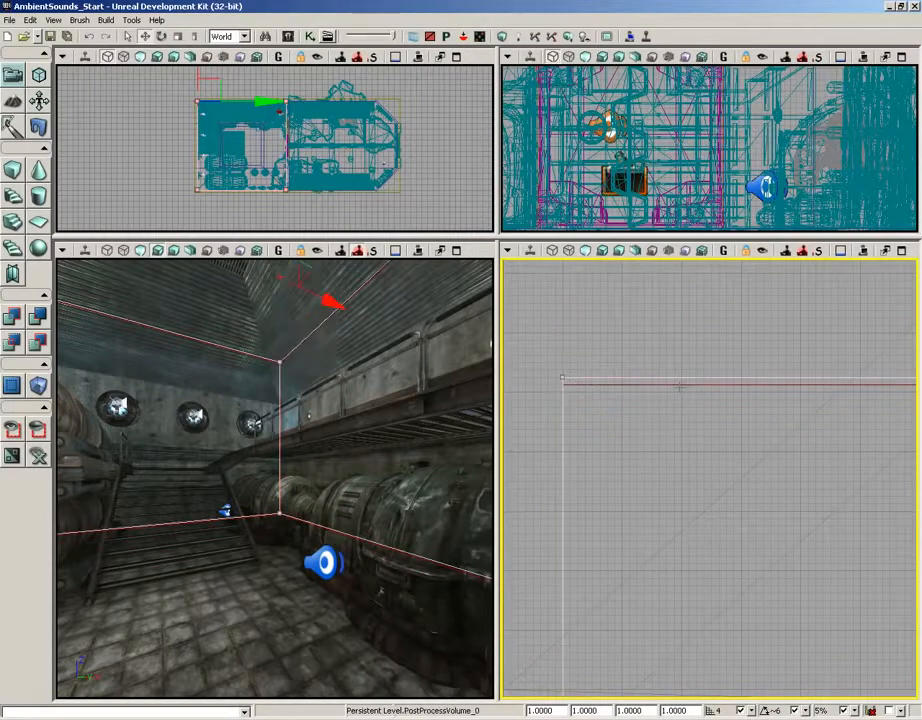
click(680, 387)
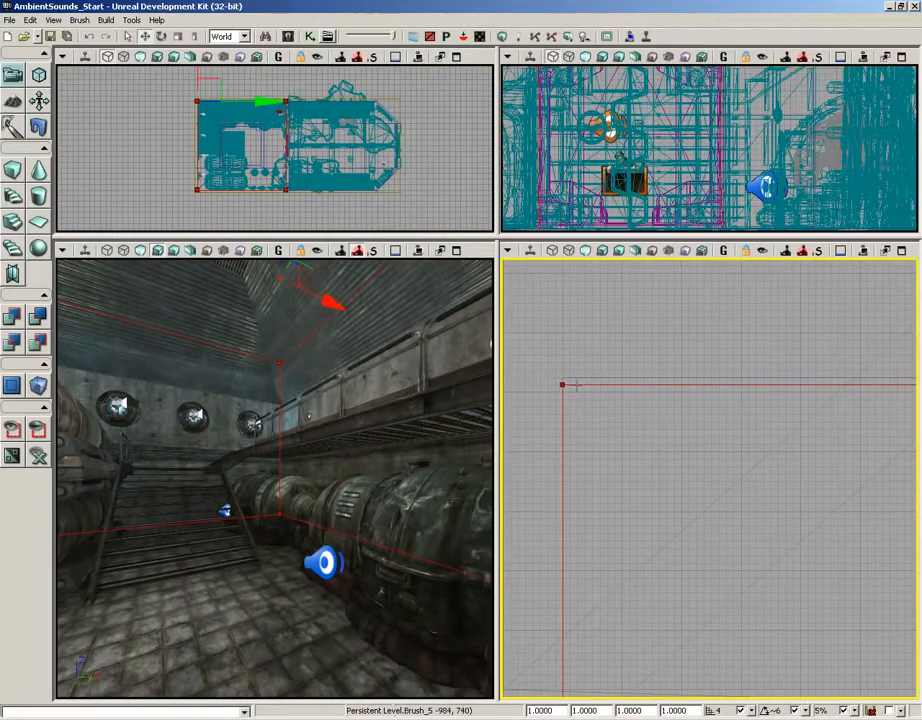
scroll(588, 342, down, 2)
scroll(588, 342, down, 1)
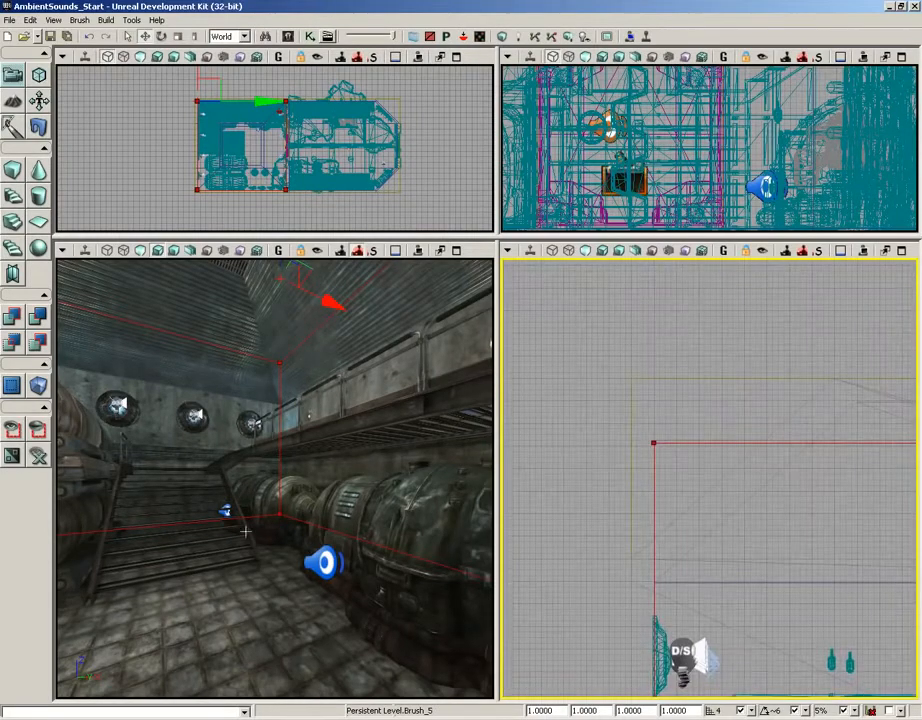
- Create a ReverbVolume from the builder brush around the machinery room and select the new volume in the side view
right_click(38, 386)
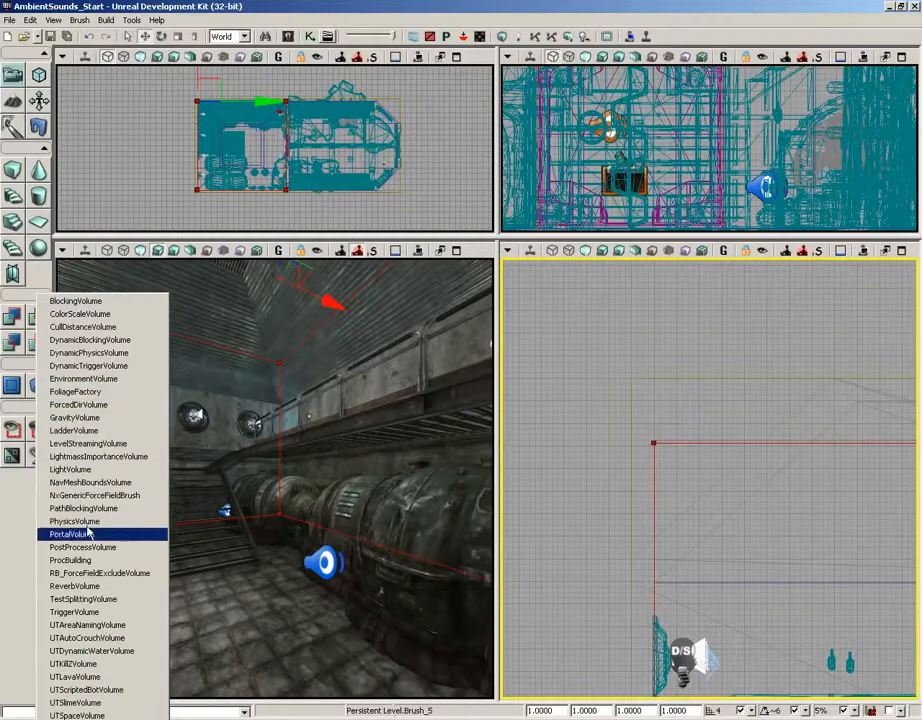
click(88, 587)
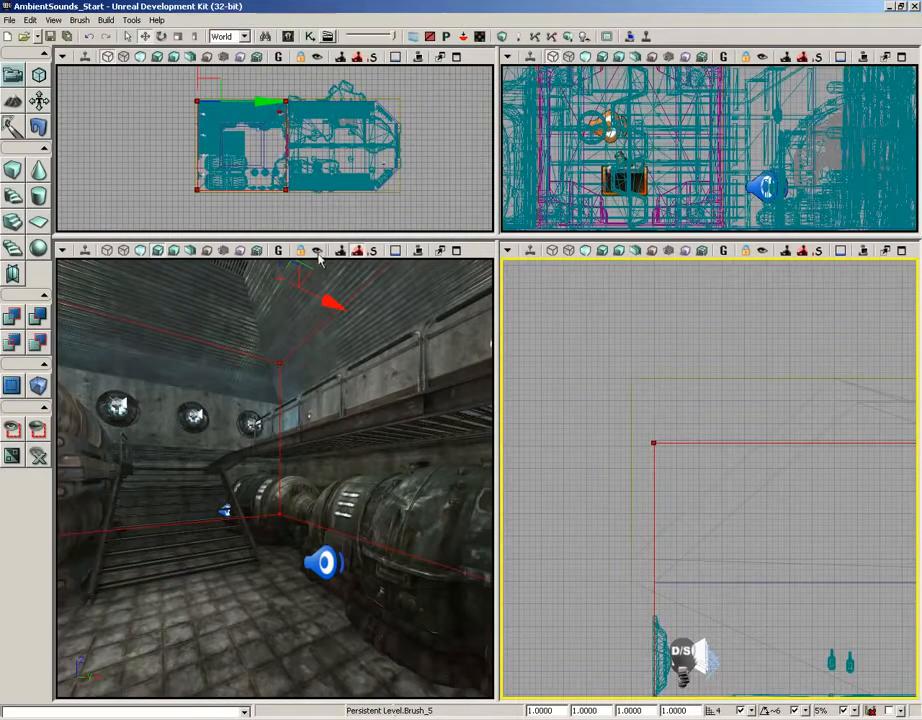
middle_drag(364, 410, 360, 335)
scroll(665, 370, down, 5)
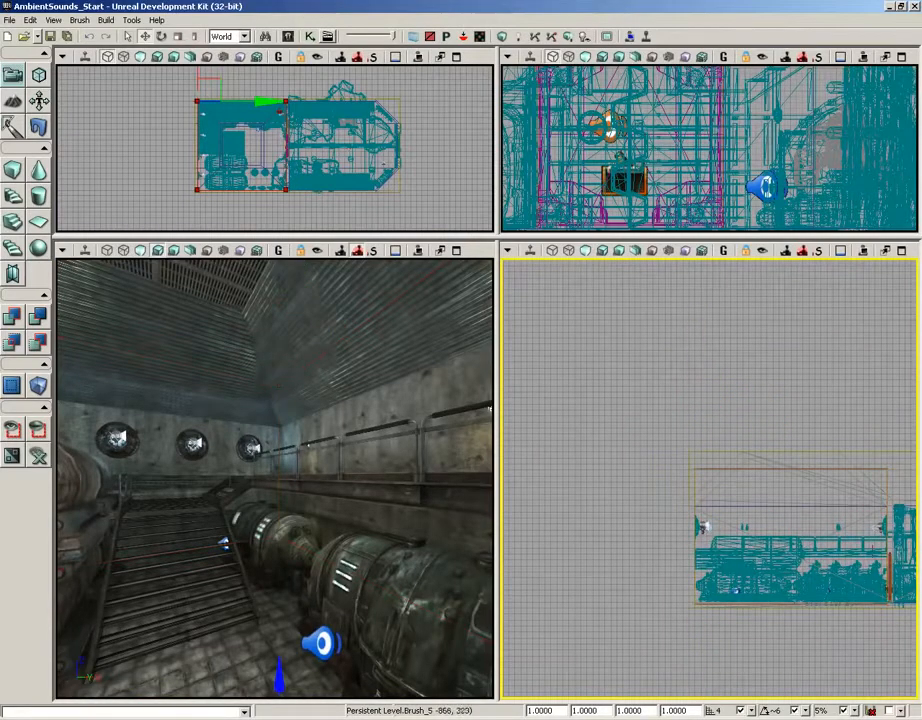
scroll(734, 678, up, 6)
click(633, 400)
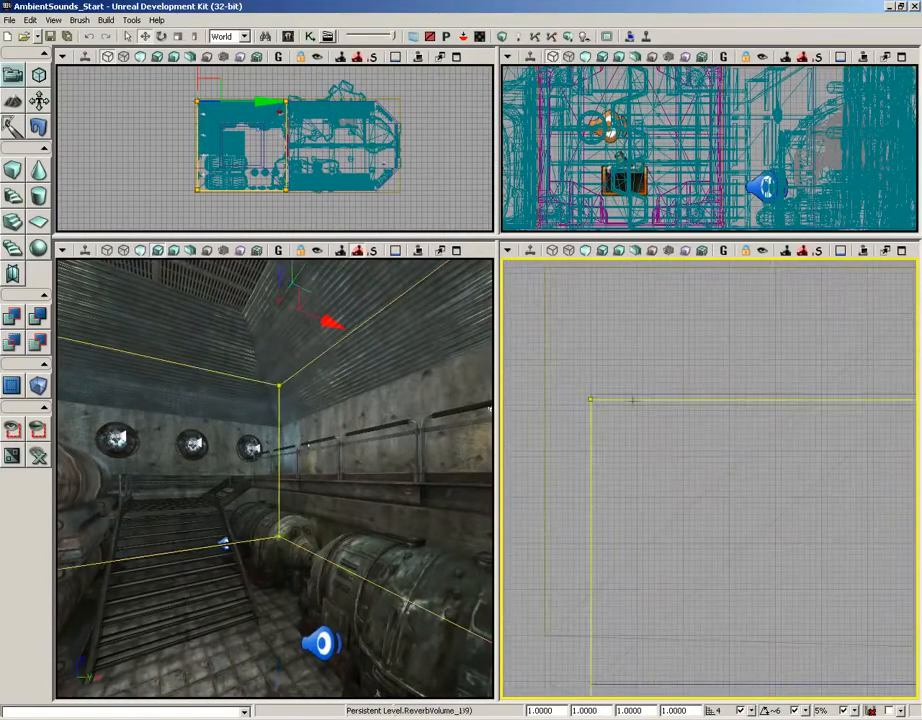
right_drag(300, 418, 228, 400)
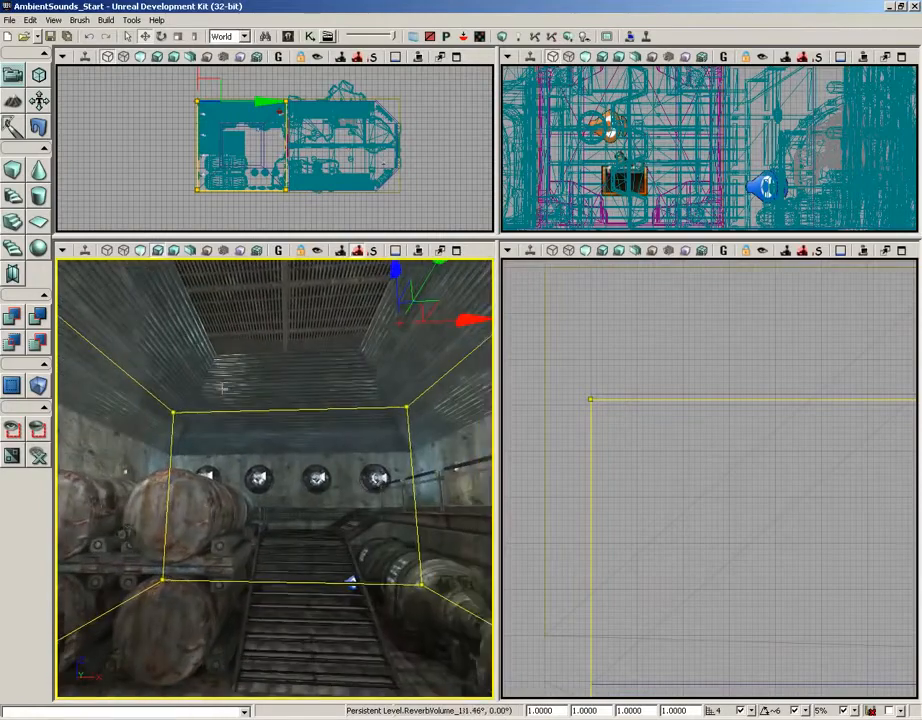
scroll(603, 464, down, 6)
click(637, 375)
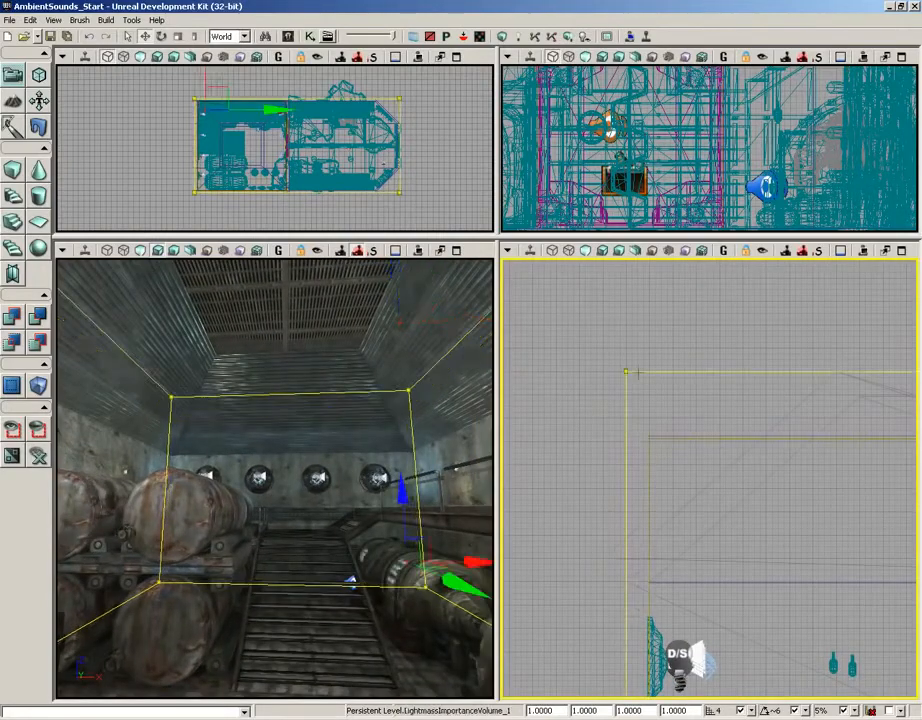
click(659, 440)
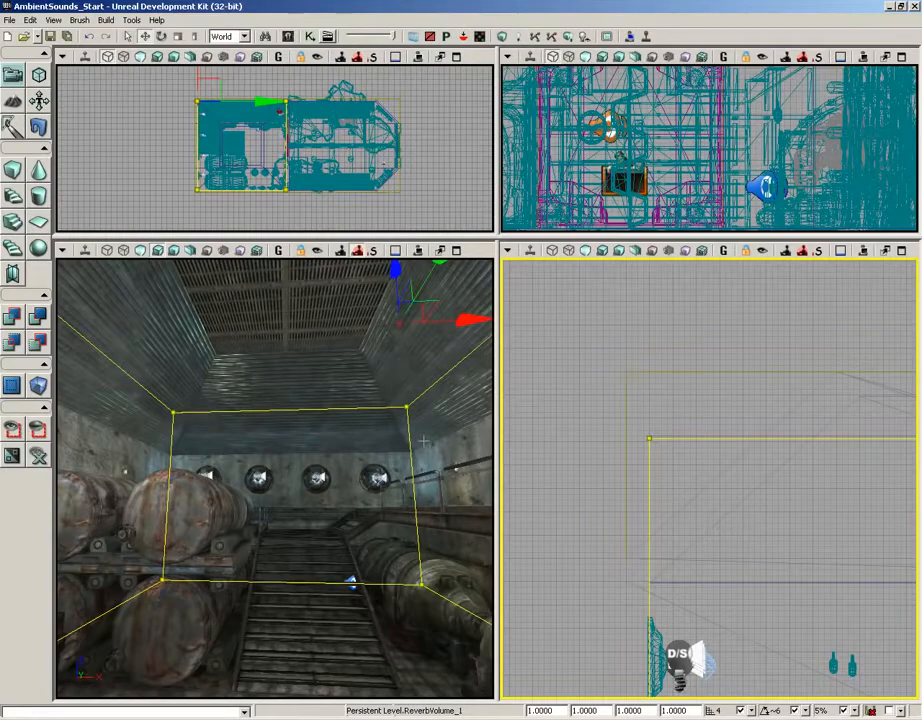
- Open the new reverb volume's properties and review its reverb settings, including the Reverb Type options, Volume and Fade Time
key(F4)
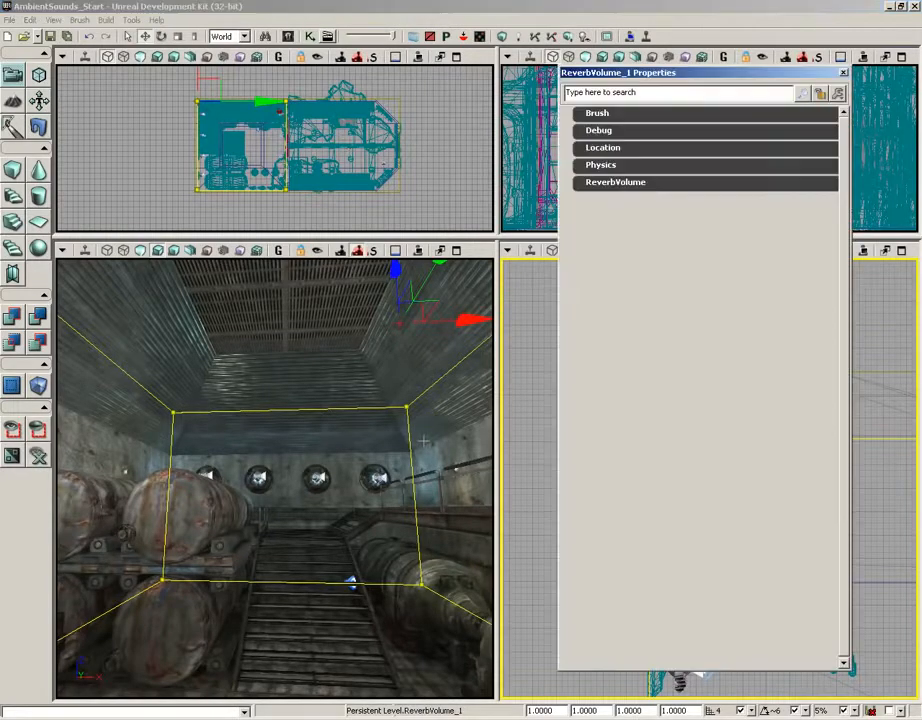
click(645, 181)
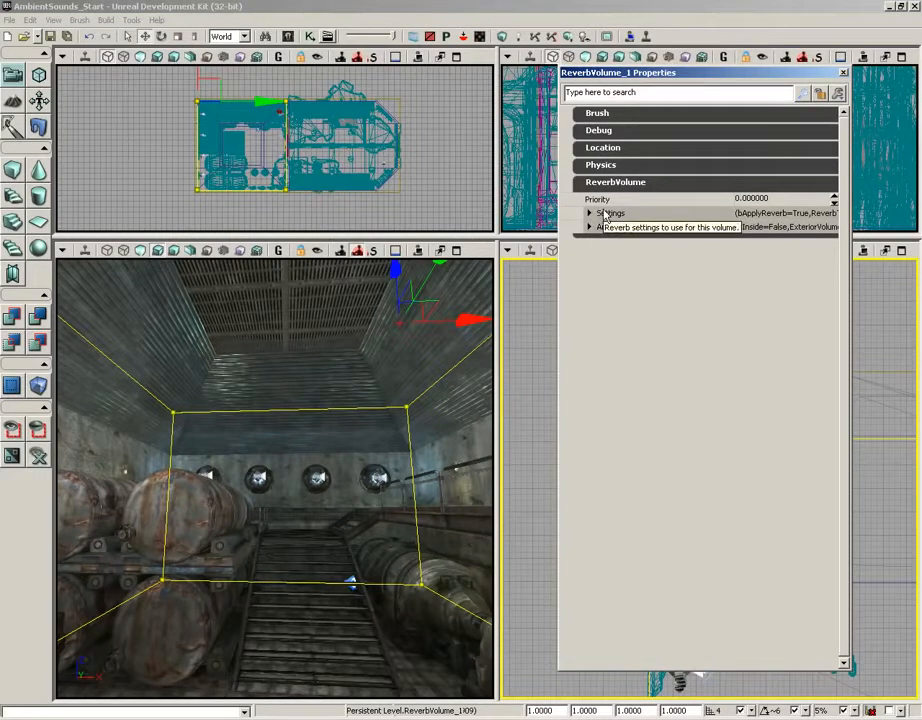
click(604, 215)
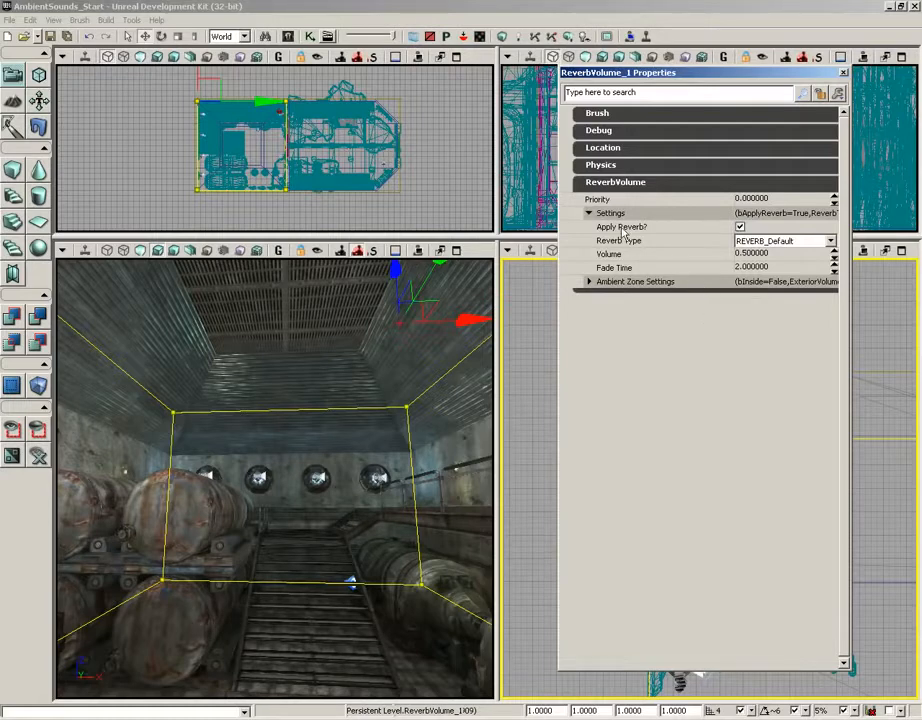
click(768, 246)
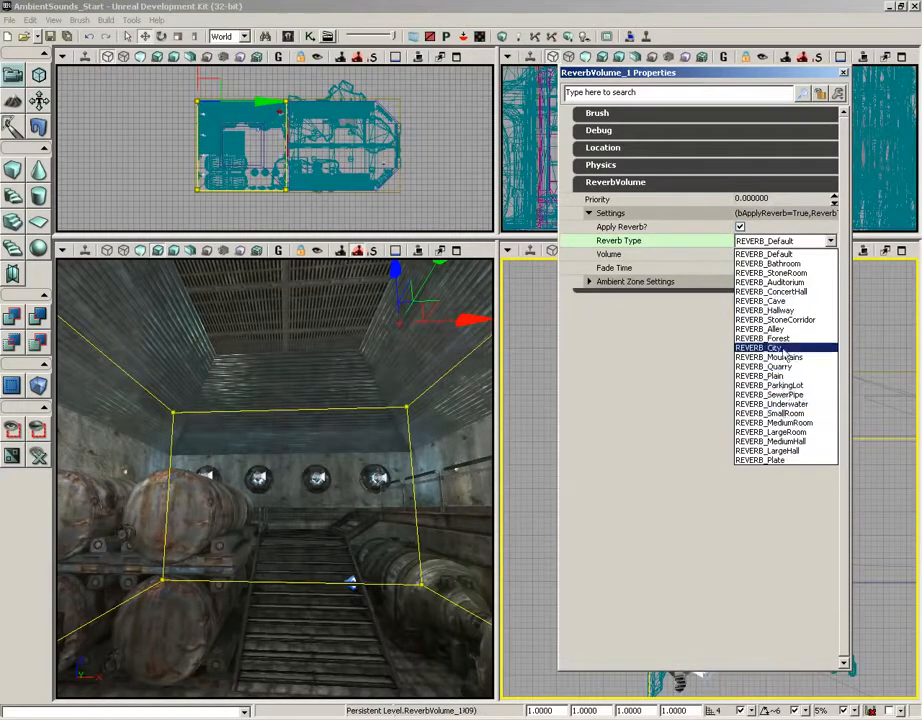
click(674, 257)
click(752, 254)
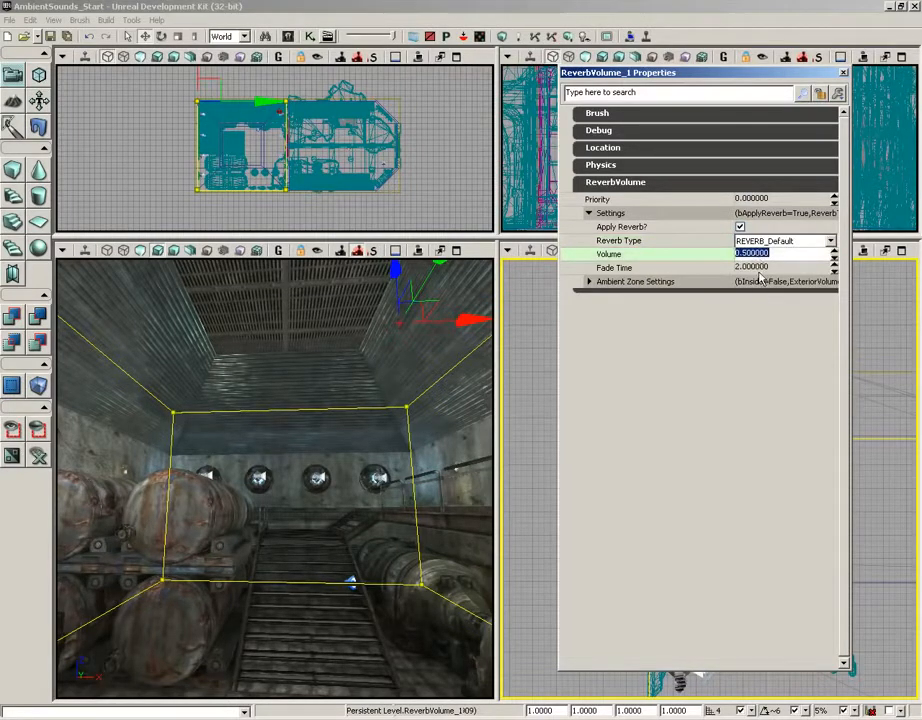
key(Tab)
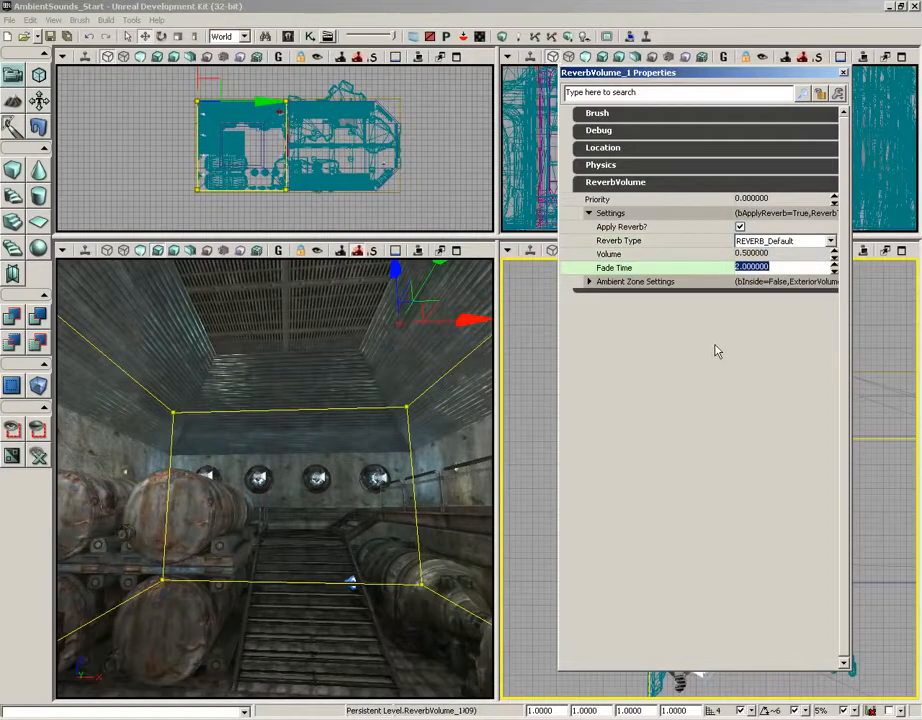
- Enable the Inside? option in the reverb volume's Ambient Zone Settings
double_click(610, 215)
double_click(612, 228)
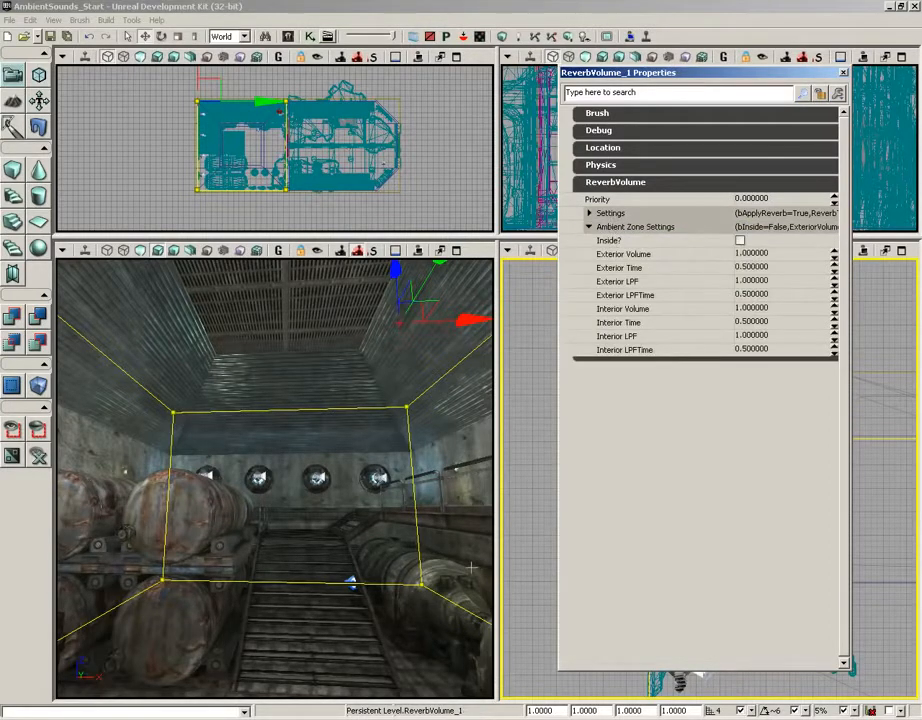
click(740, 241)
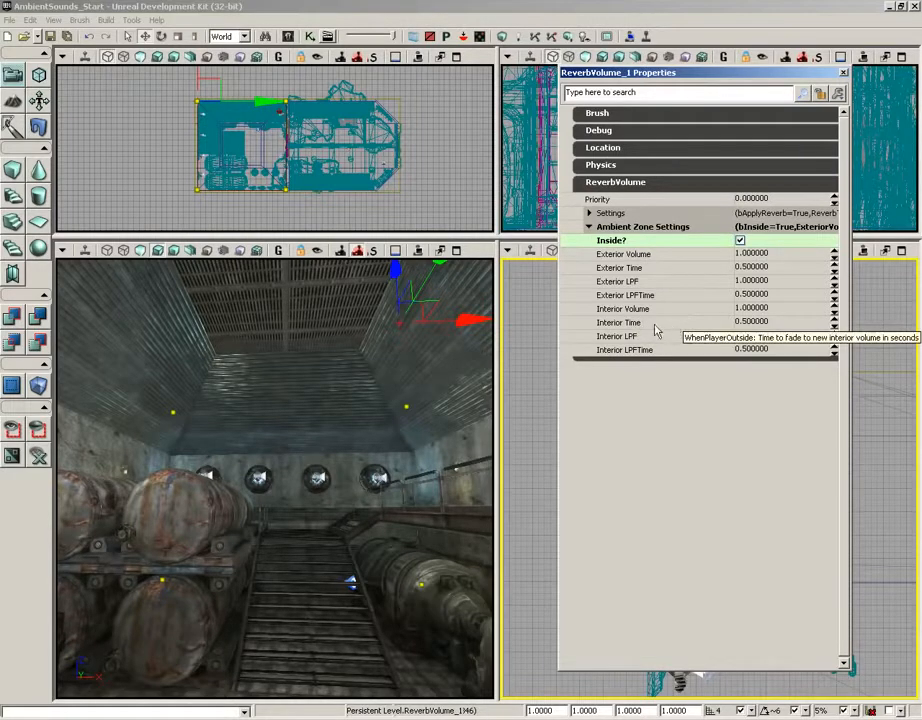
- Set both the Exterior Volume and Interior Volume of the ambient zone to 0.25
click(612, 255)
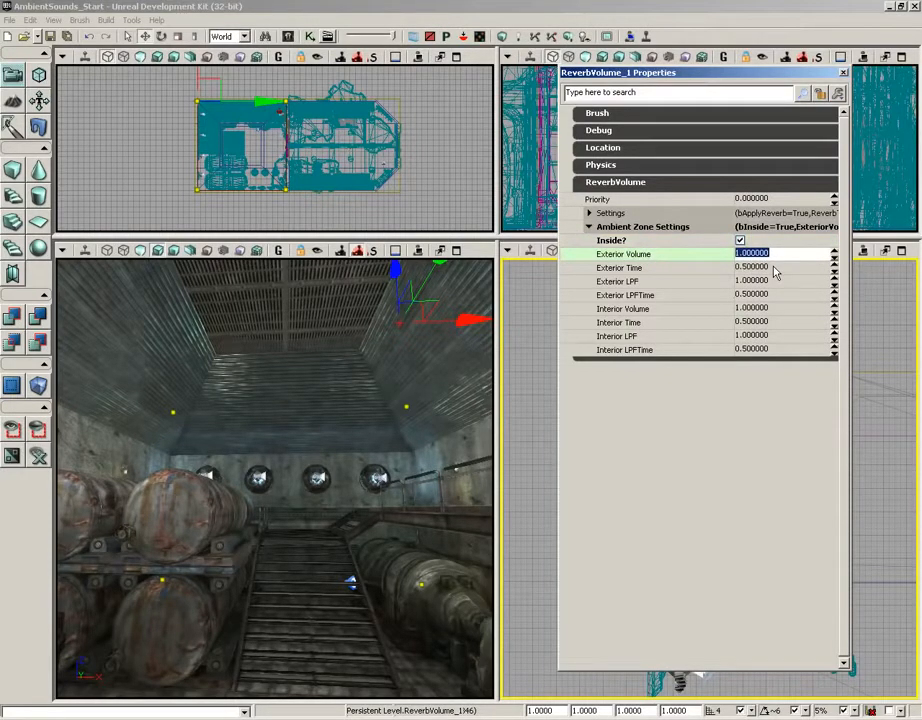
text(.25)
key(Tab)
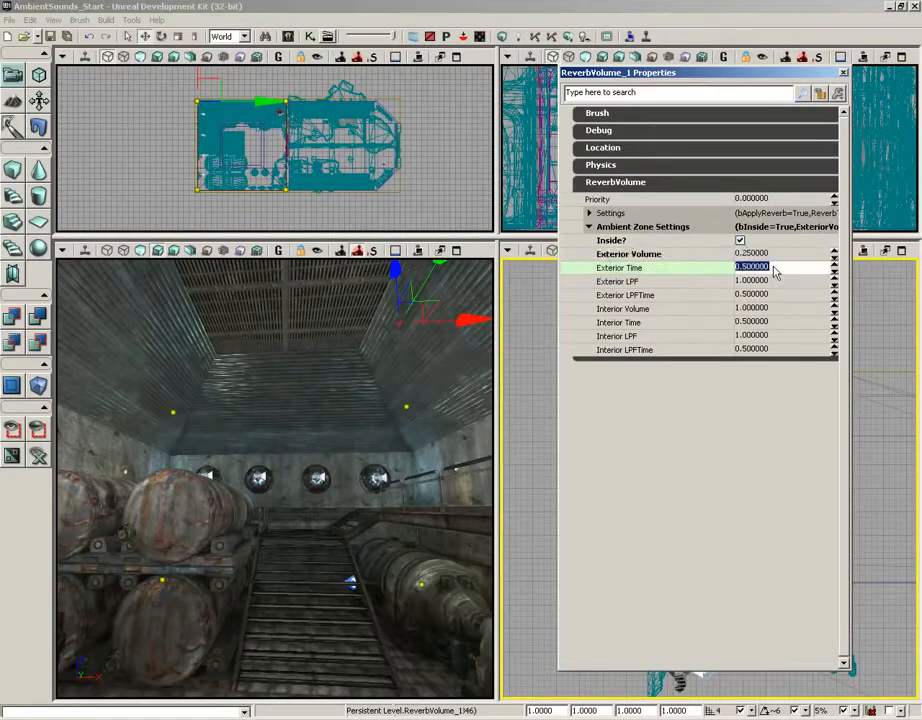
key(Tab)
key(Tab)
key(Tab)
text(.25)
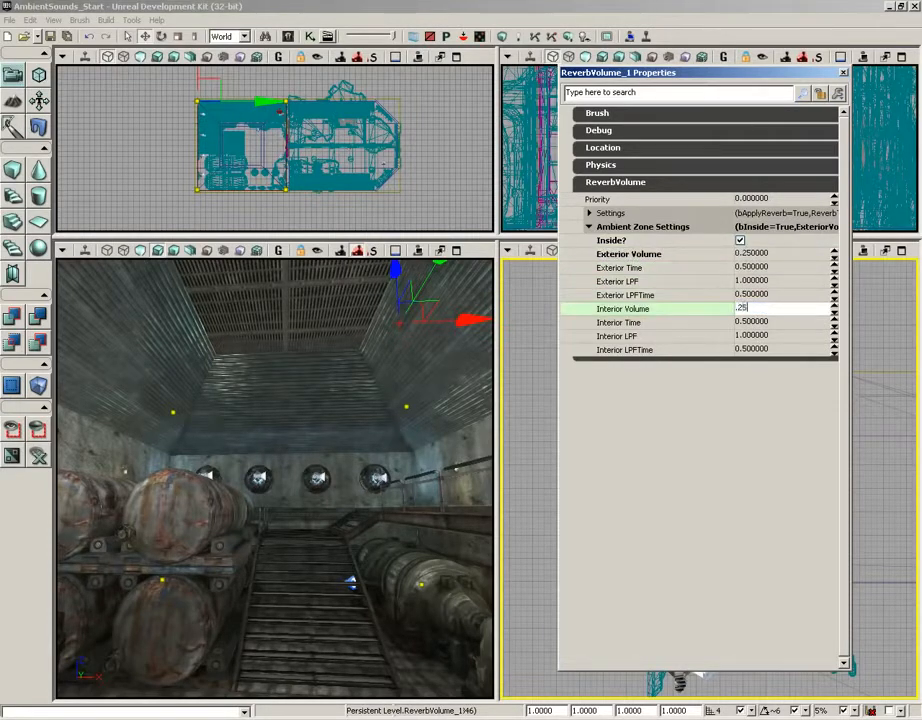
click(720, 279)
- Set the ambient zone's Exterior Time and Interior Time to 1
click(772, 268)
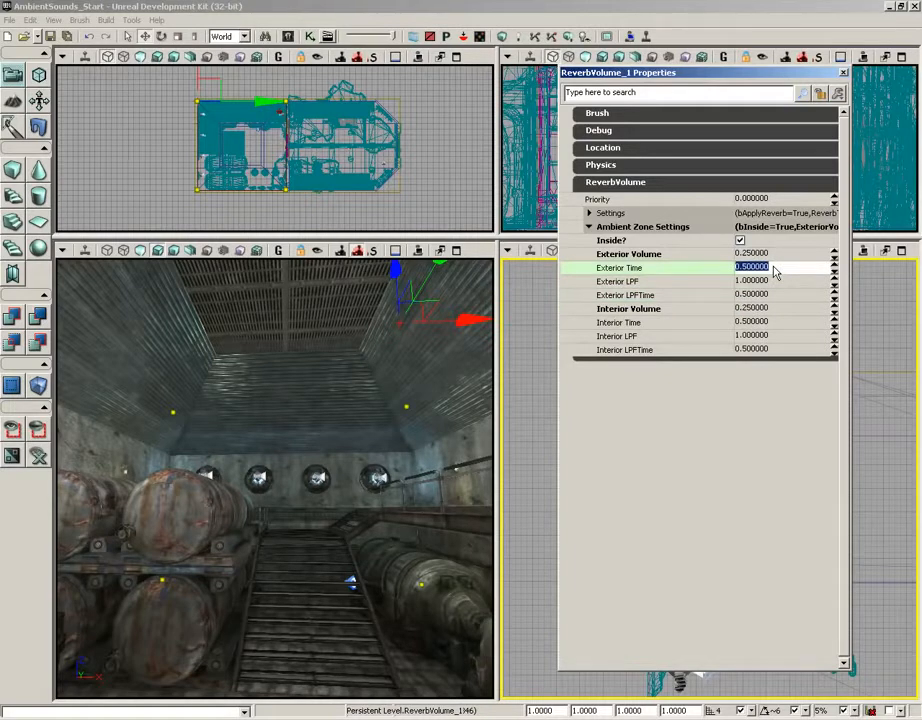
key(Tab)
key(Tab)
key(Tab)
key(Tab)
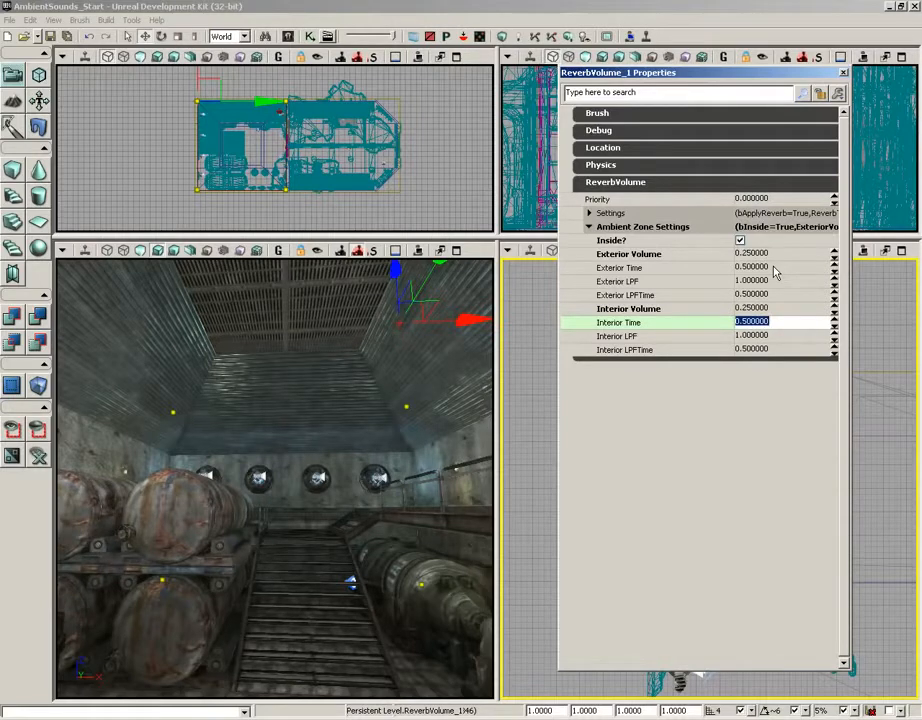
key(shift+Tab)
key(shift+Tab)
key(shift+Tab)
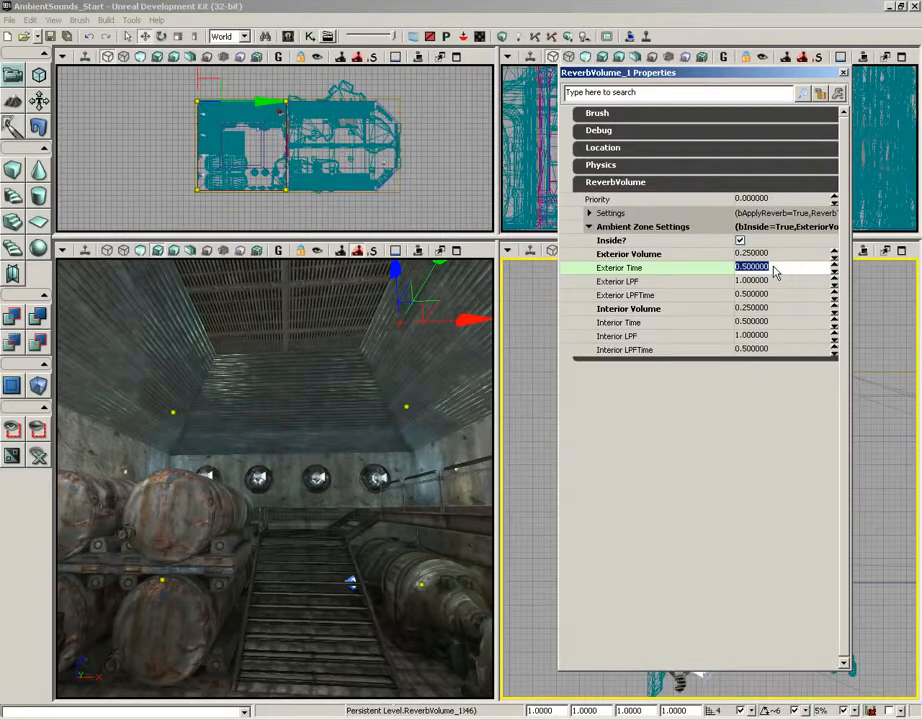
text(1)
key(Tab)
key(Tab)
key(Tab)
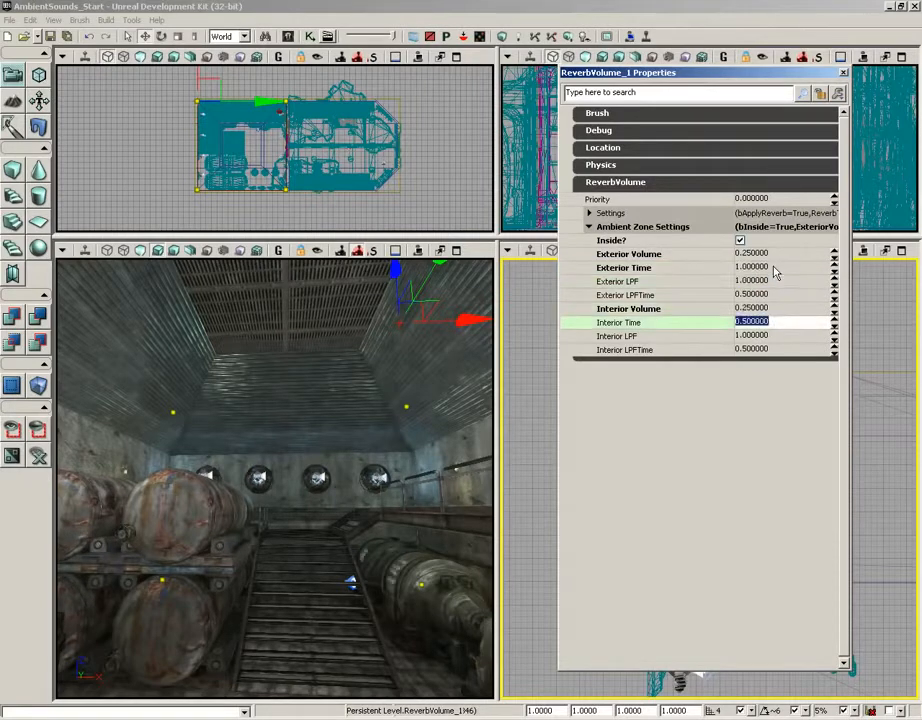
text(1)
- Set the ambient zone's Exterior LPF to 0.8 and Interior LPF to 0.2
key(shift+Tab)
key(shift+Tab)
key(shift+Tab)
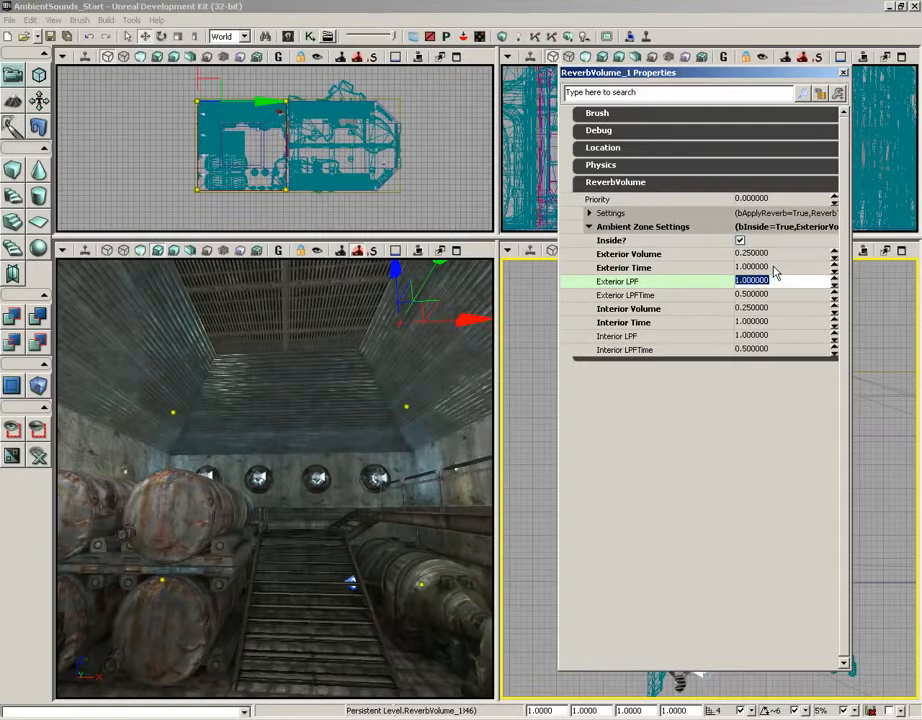
text(.8)
key(Tab)
key(Tab)
key(Tab)
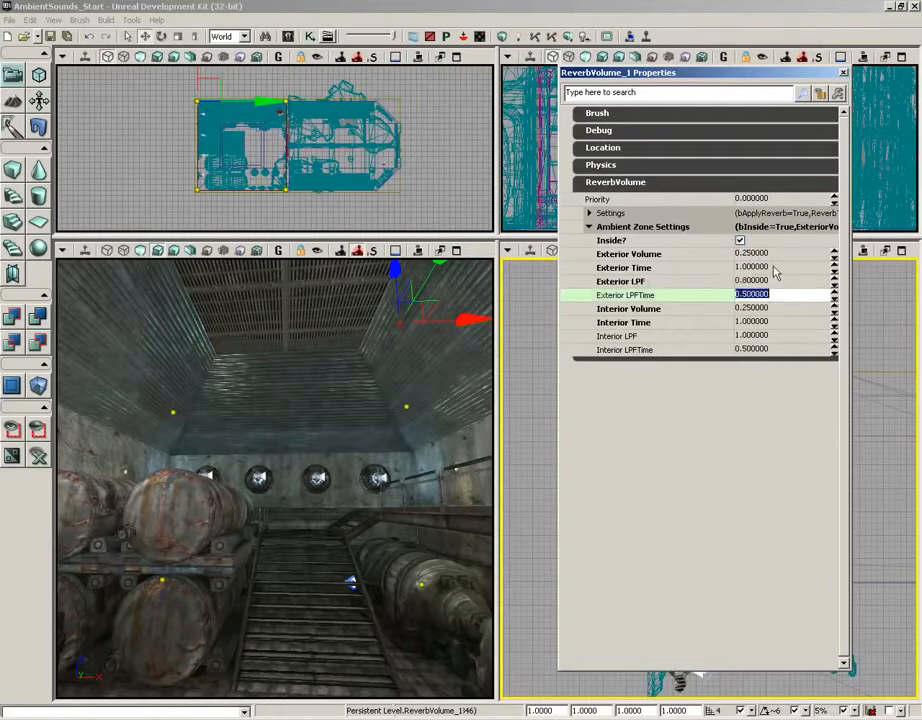
key(Tab)
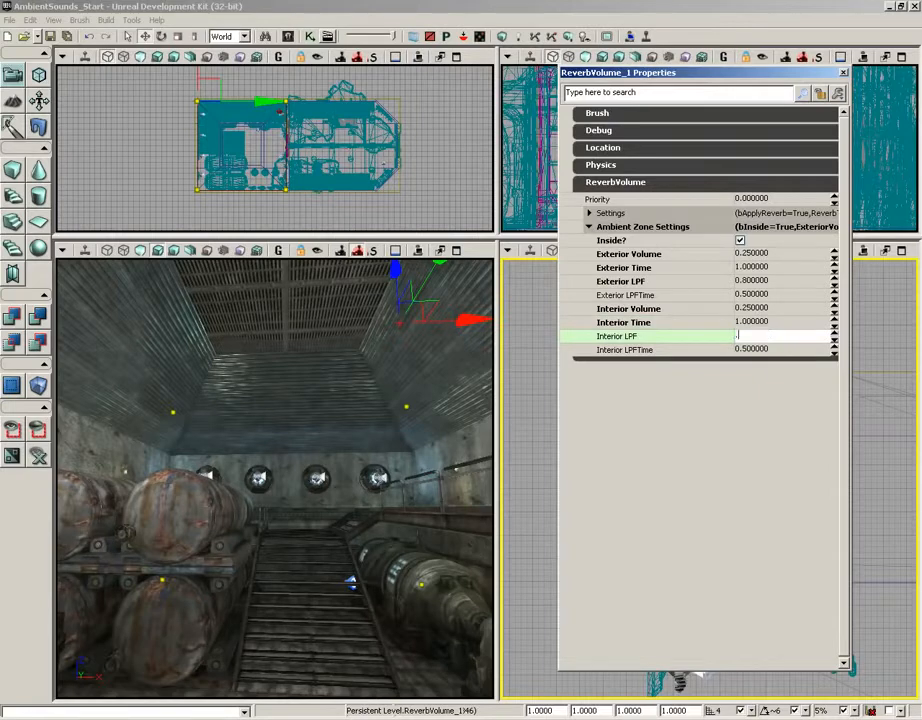
text(.2)
key(Tab)
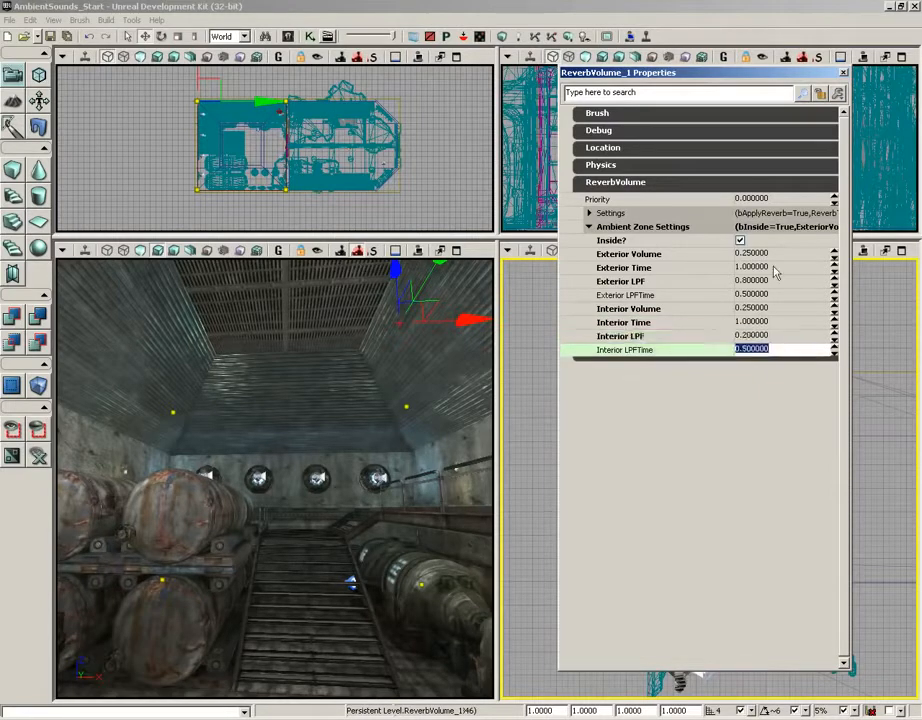
- Set the ambient zone's Exterior LPFTime and Interior LPFTime to 1
key(shift+Tab)
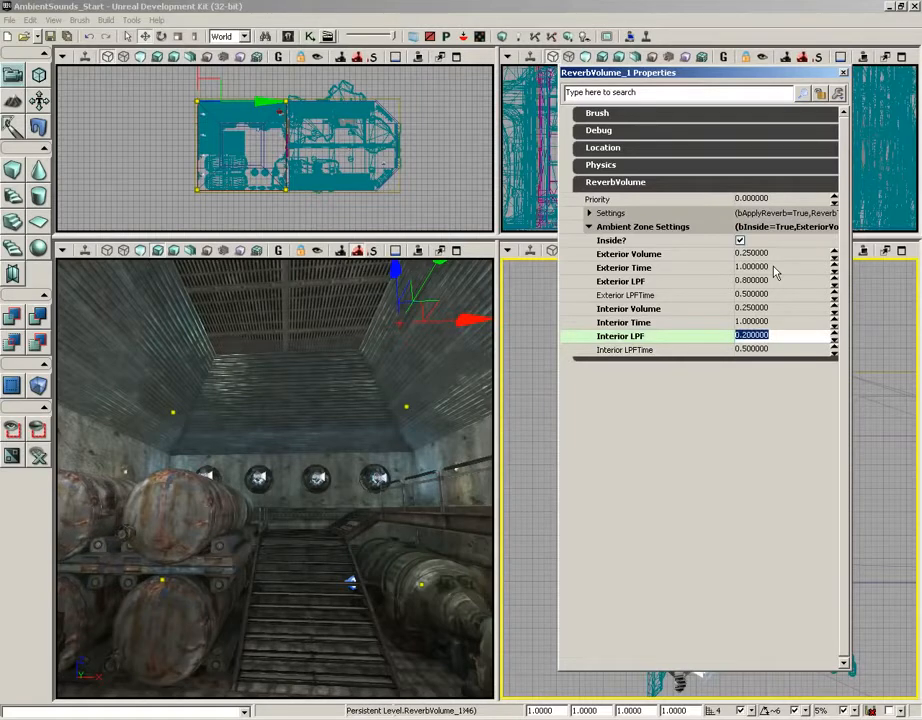
key(shift+Tab)
key(shift+Tab)
key(shift+Tab)
key(shift+Tab)
key(Tab)
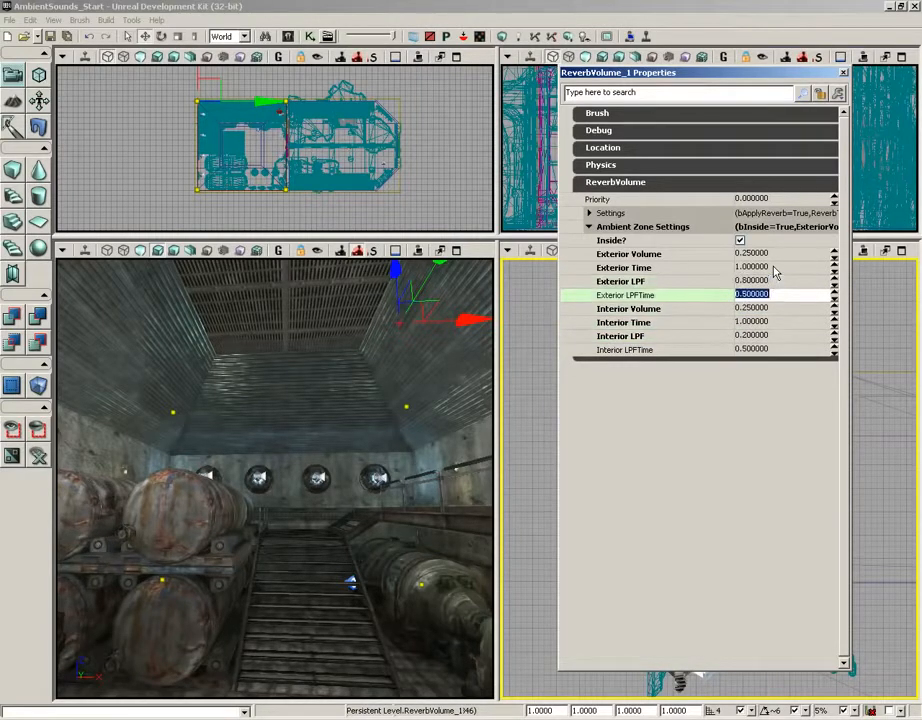
text(1)
key(Tab)
key(Tab)
key(Tab)
text(1)
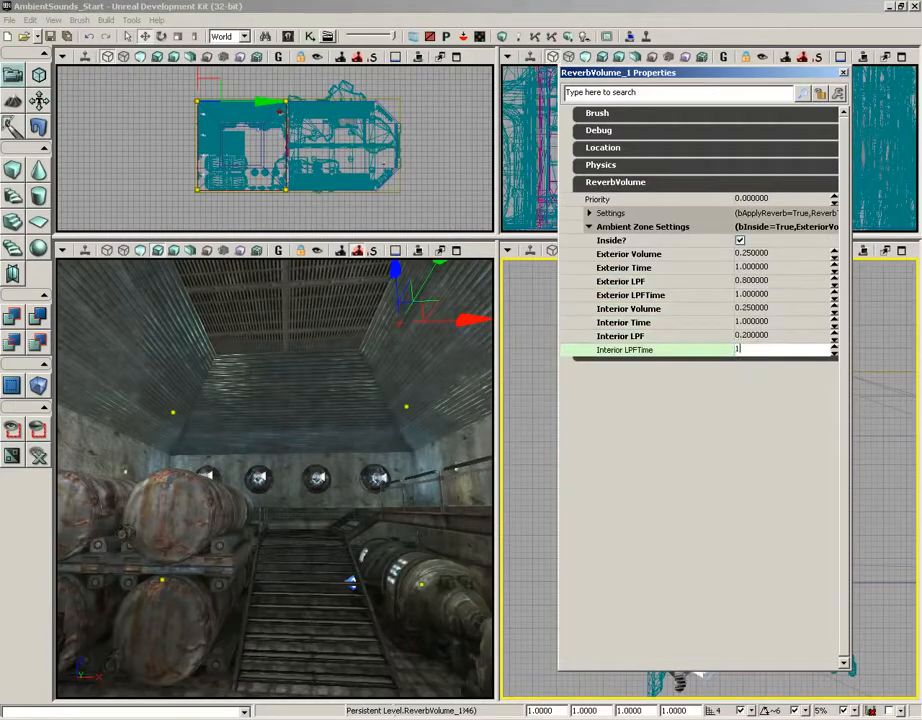
key(shift+Tab)
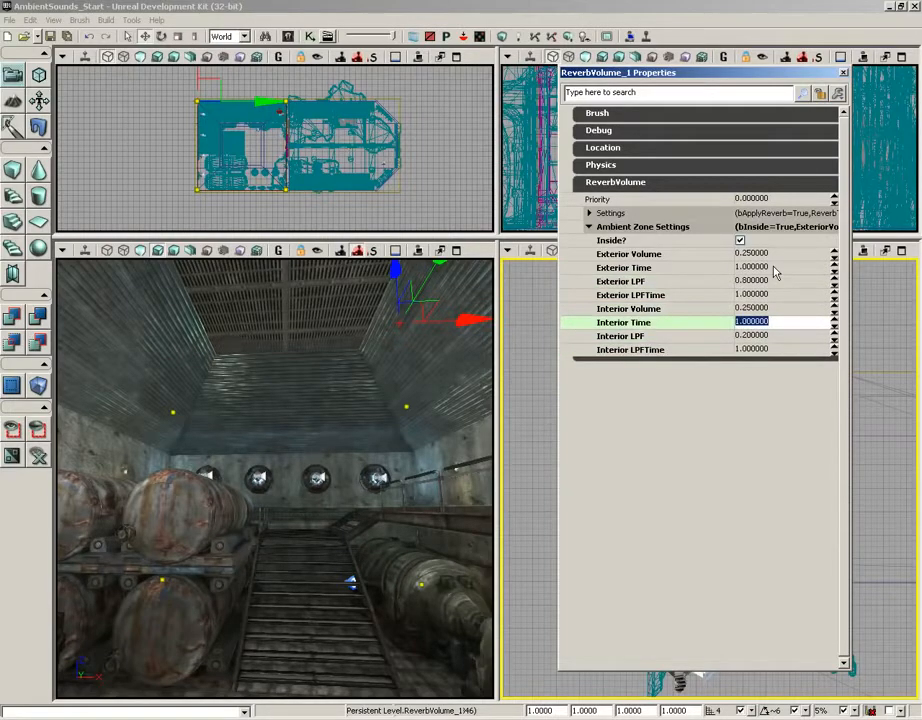
click(341, 414)
drag(357, 556, 294, 568)
right_drag(343, 474, 346, 494)
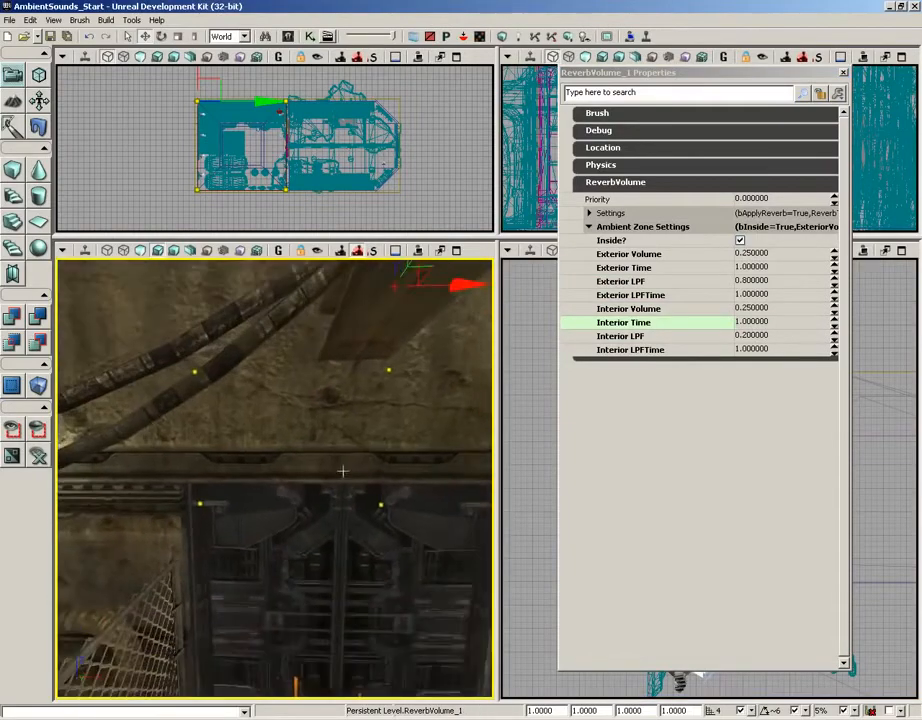
drag(343, 474, 343, 350)
right_drag(343, 465, 353, 474)
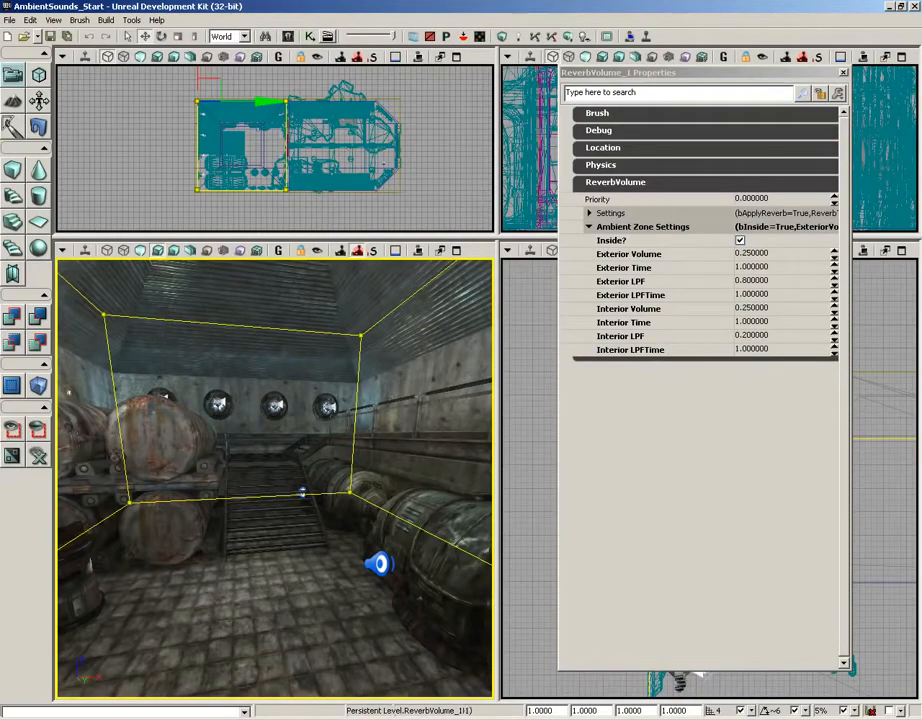
- Playtest the level in the editor, walking between the storage room and the machinery room to hear the ambient zone's effect, and end the session
click(646, 38)
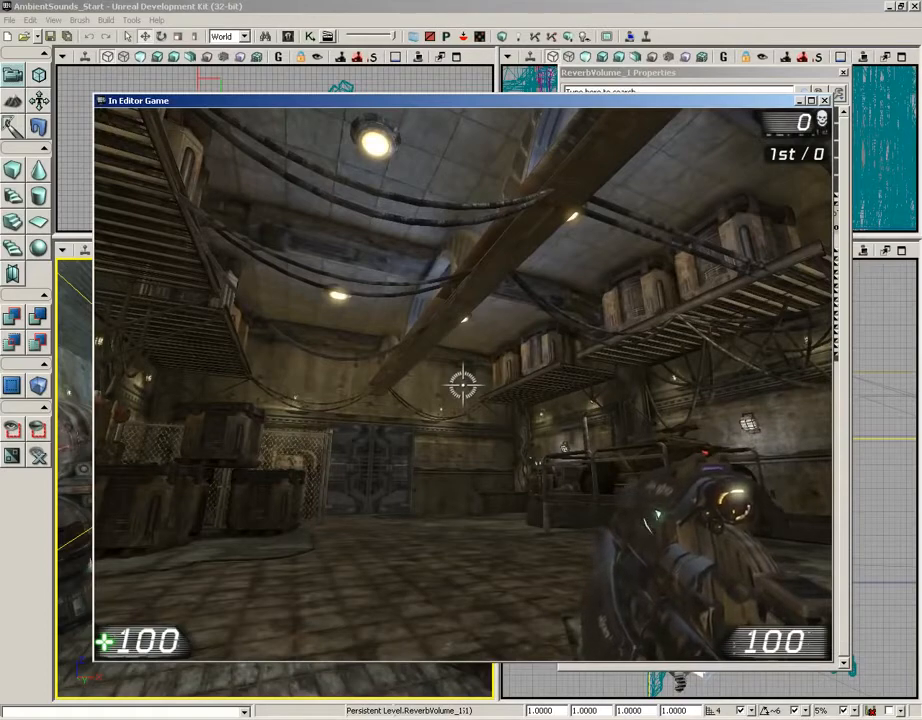
key(w)
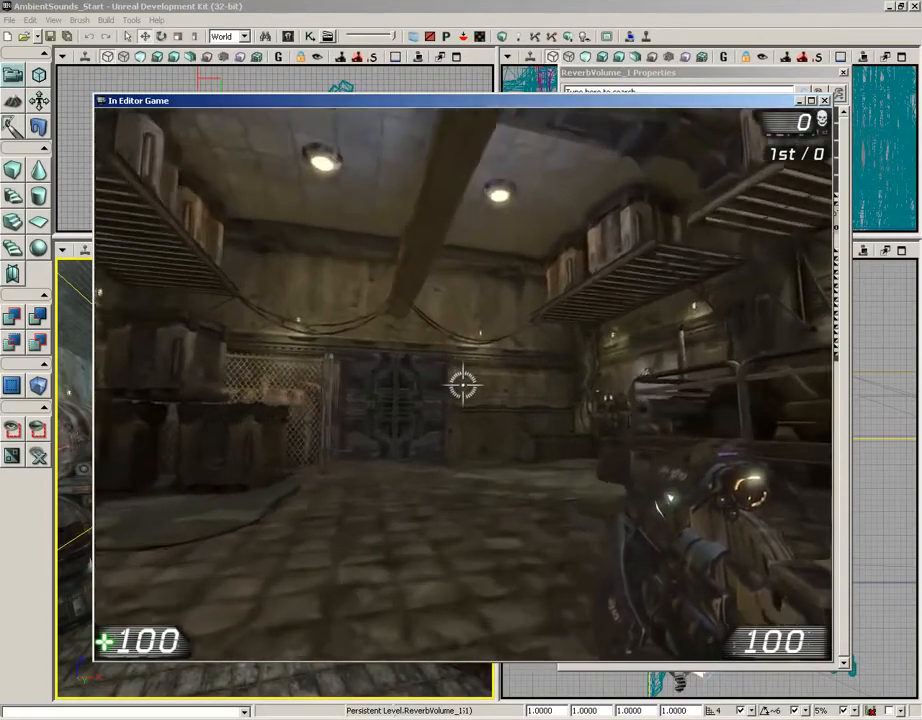
key(w)
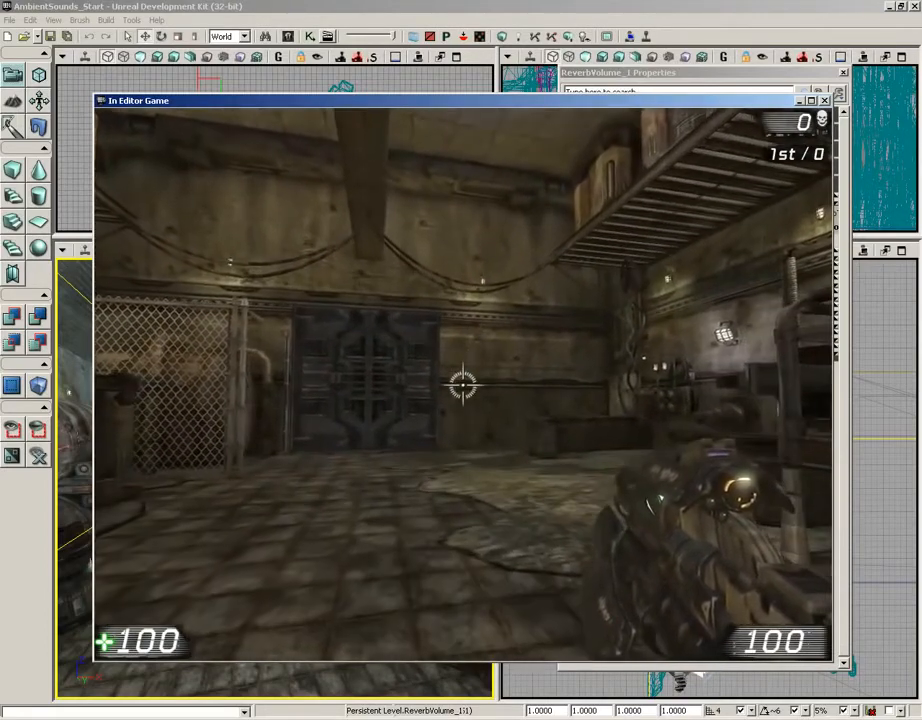
key(w)
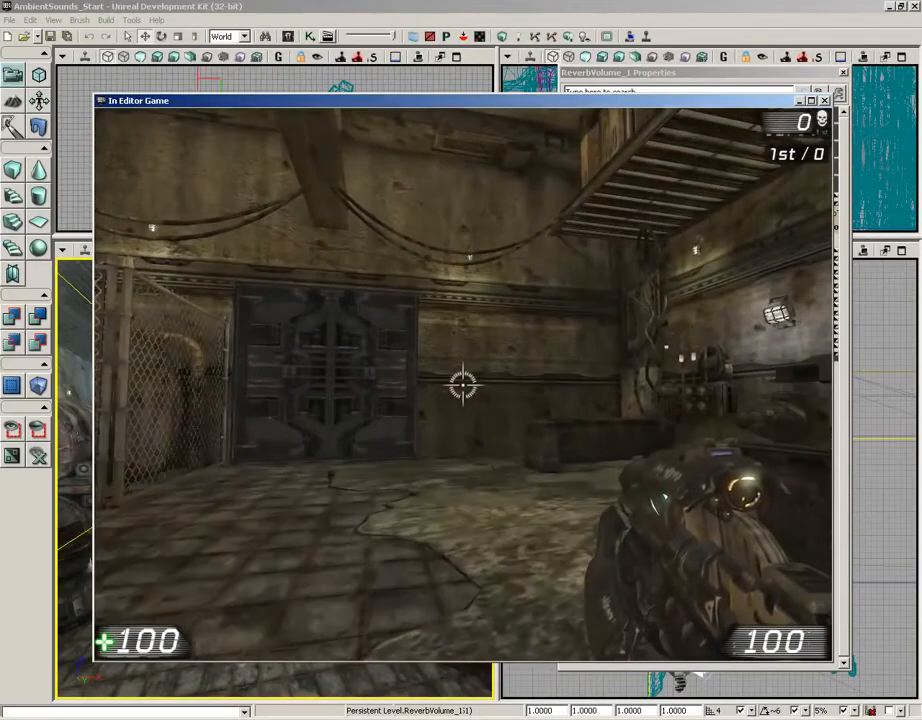
key(w)
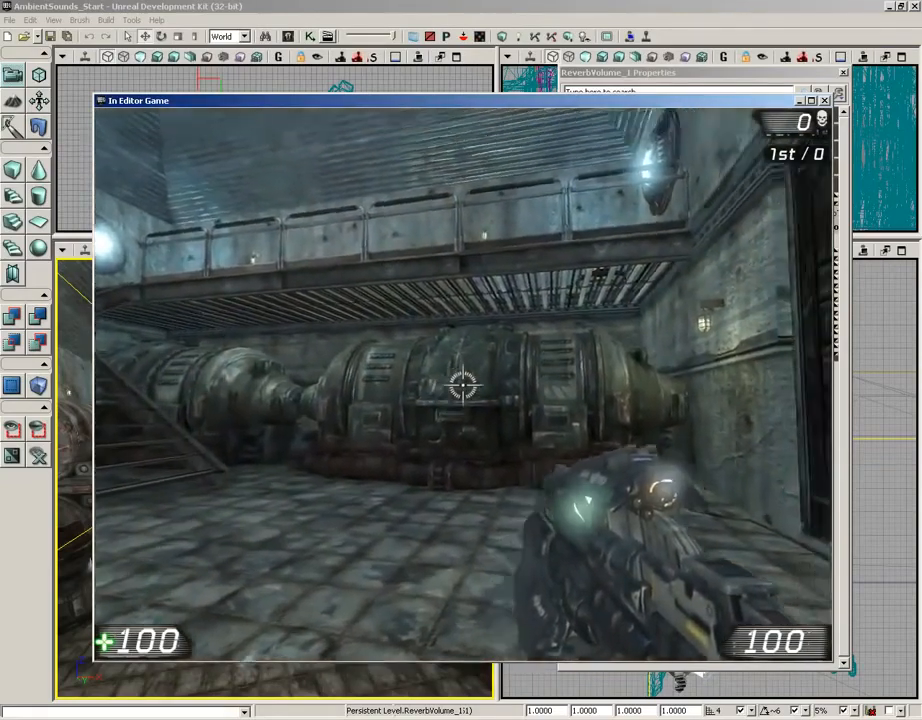
key(w)
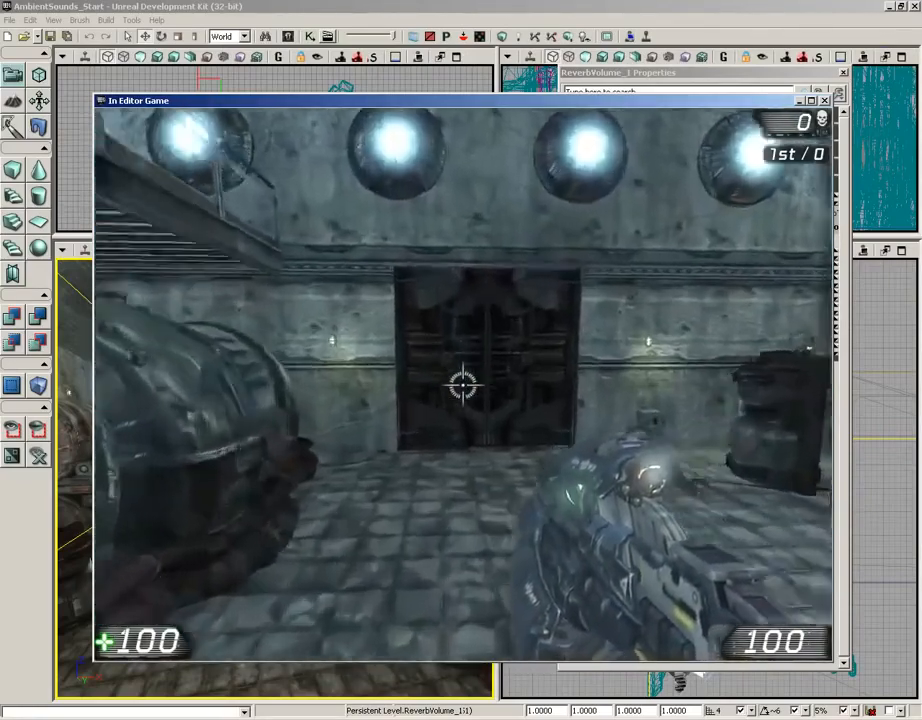
key(w)
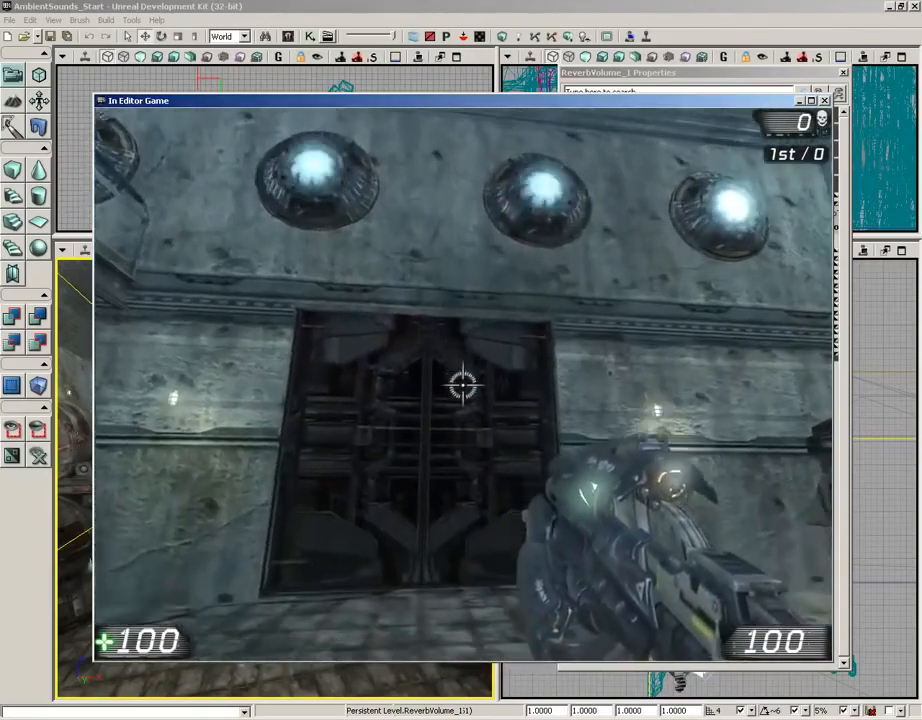
key(w)
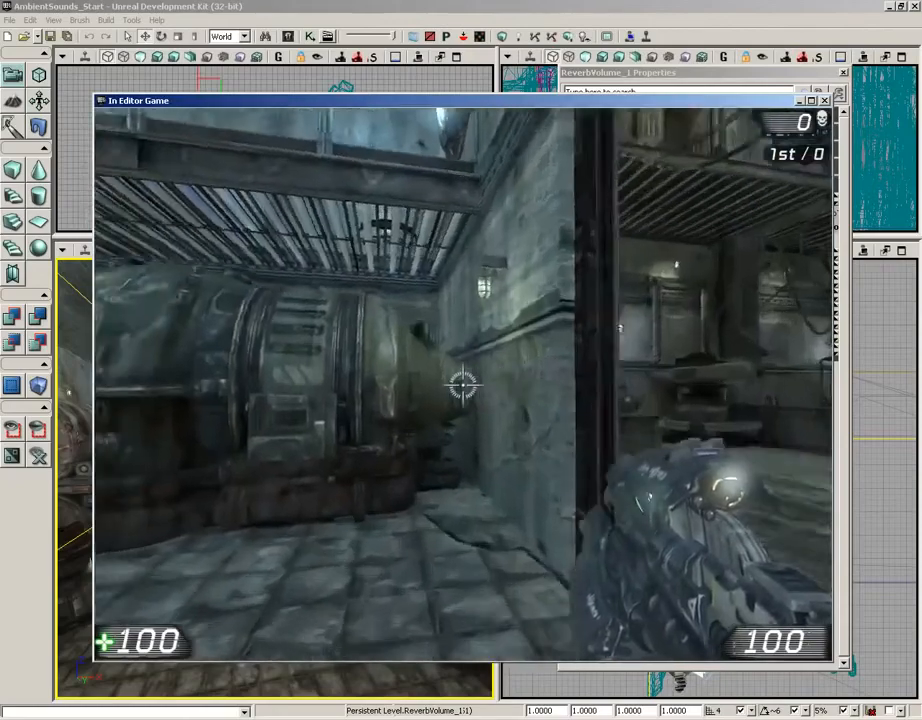
key(s)
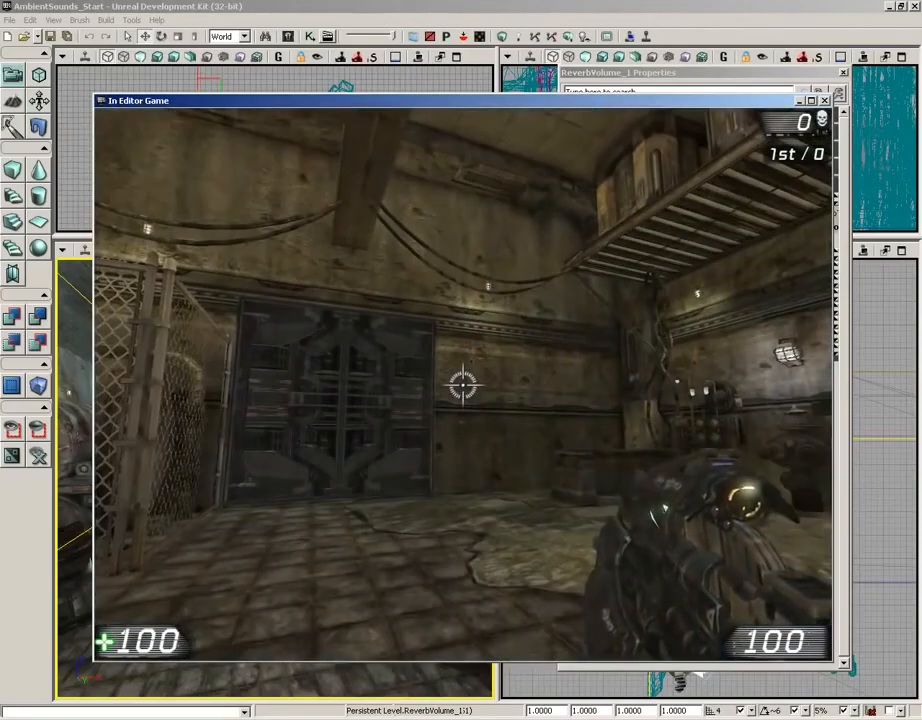
key(w)
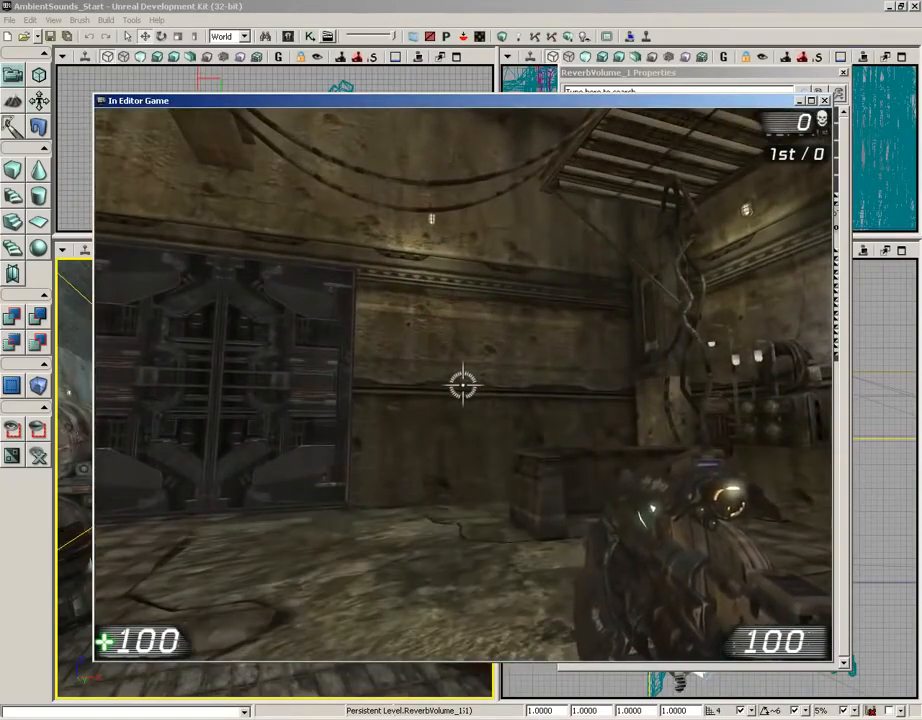
key(s)
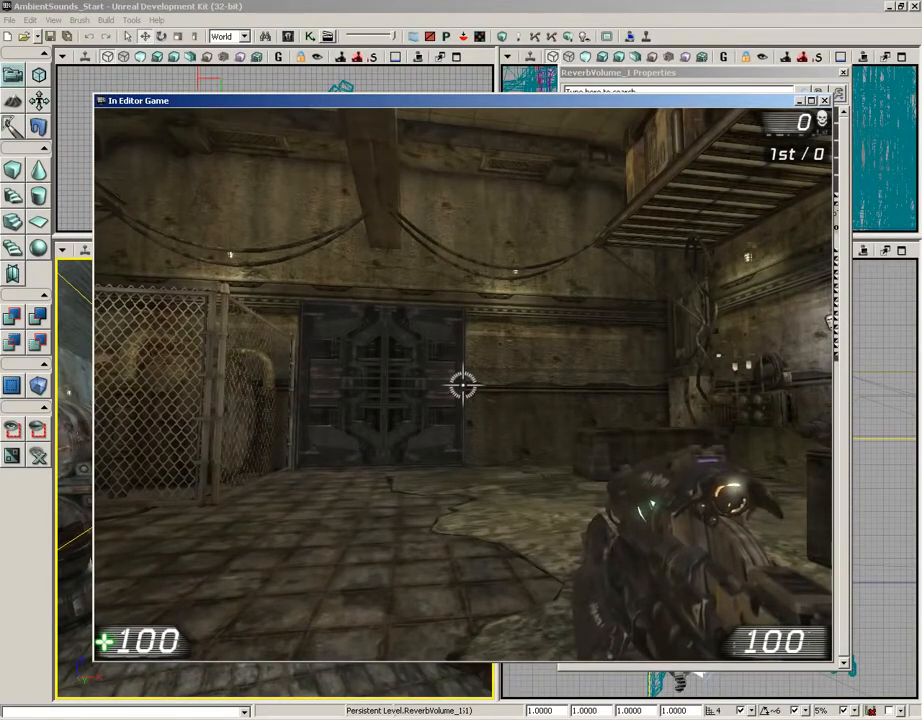
key(Escape)
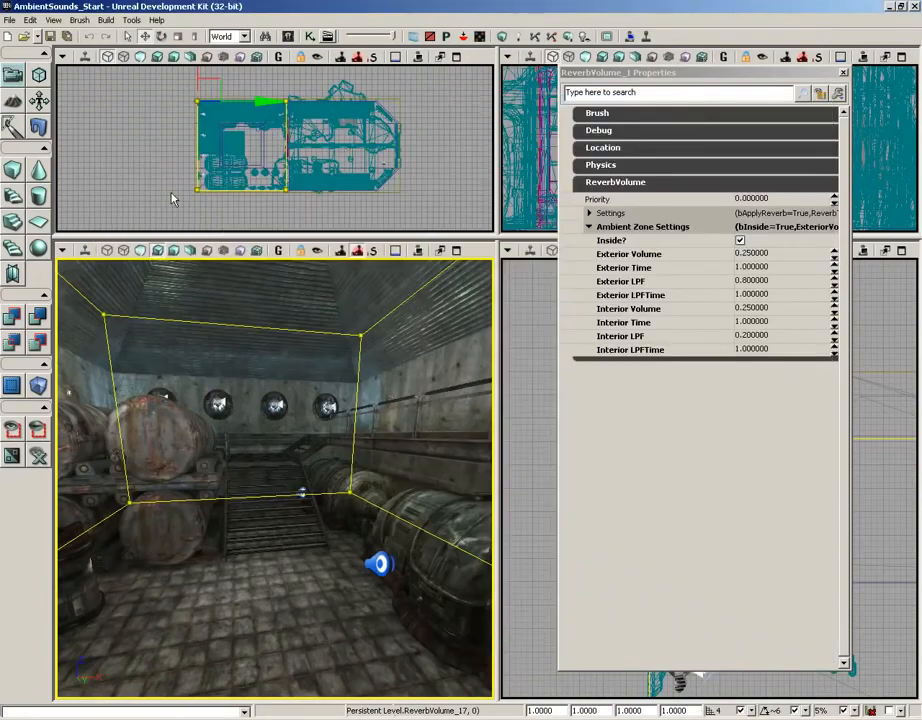